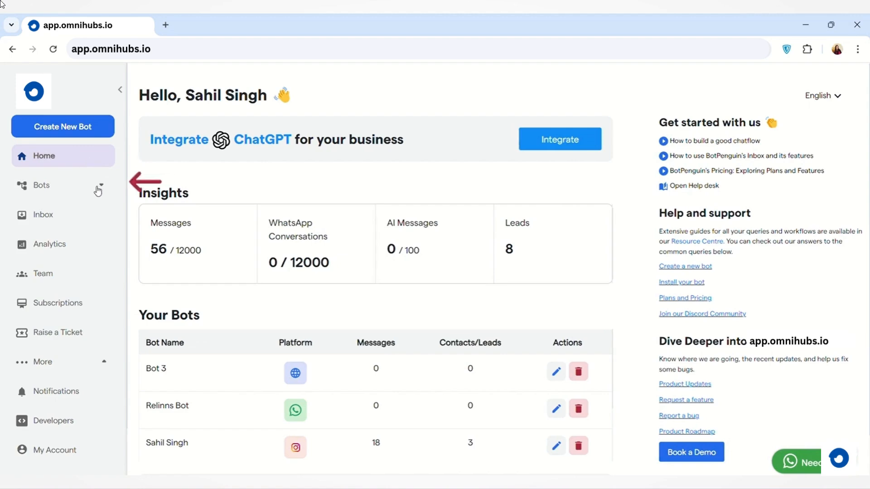
# Select the Instagram bot from the list of bots and open its chat flows.
pyautogui.click(98, 188)
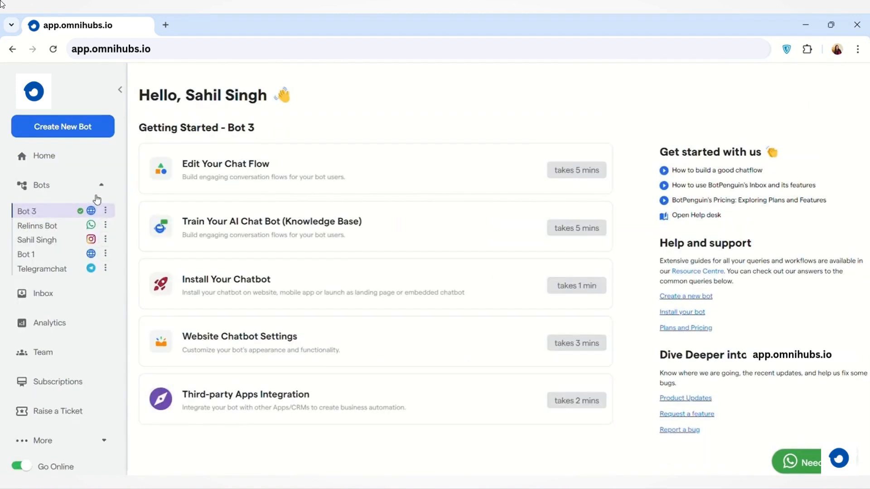
pyautogui.click(69, 246)
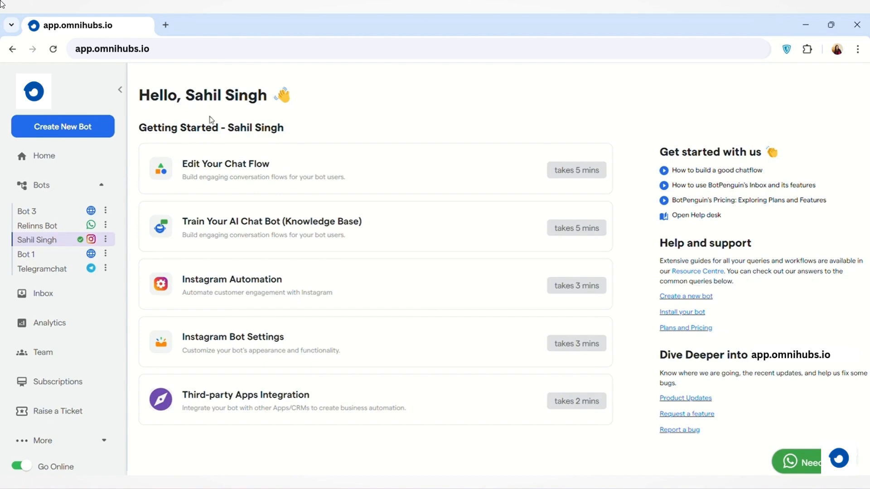
pyautogui.click(293, 177)
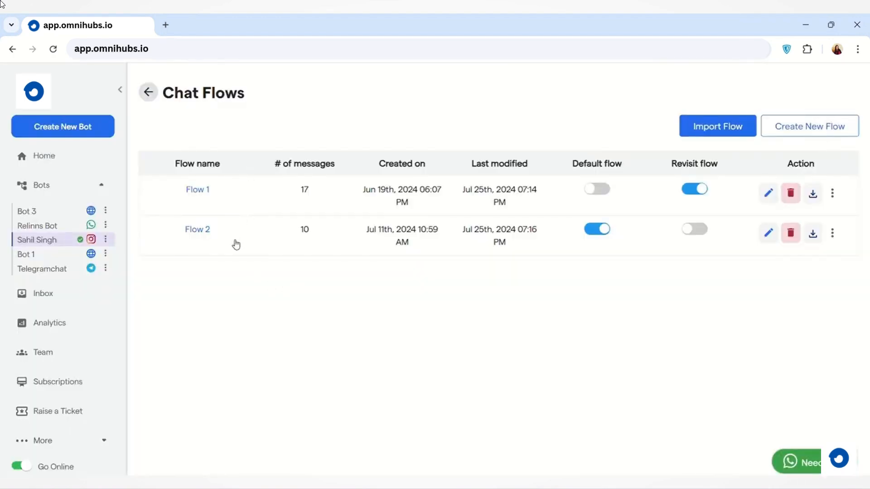
pyautogui.moveTo(326, 170)
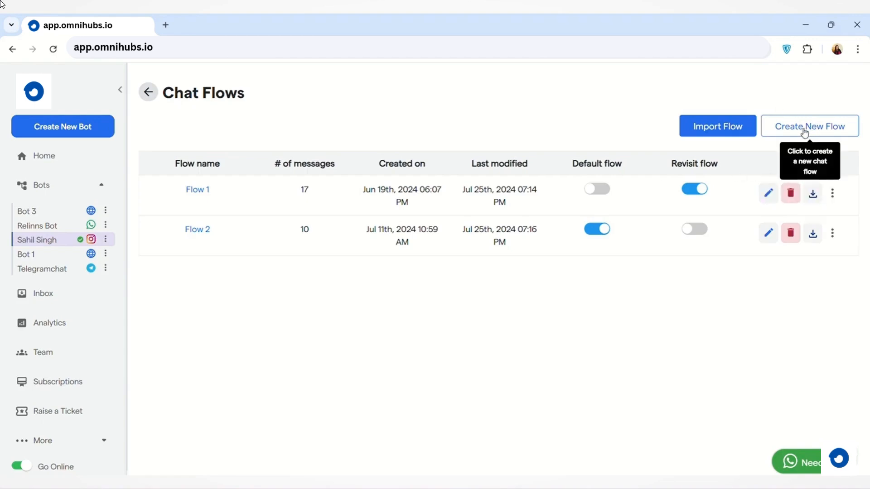
# Create a new chat flow named "Flow 3" for the Instagram bot.
pyautogui.click(827, 131)
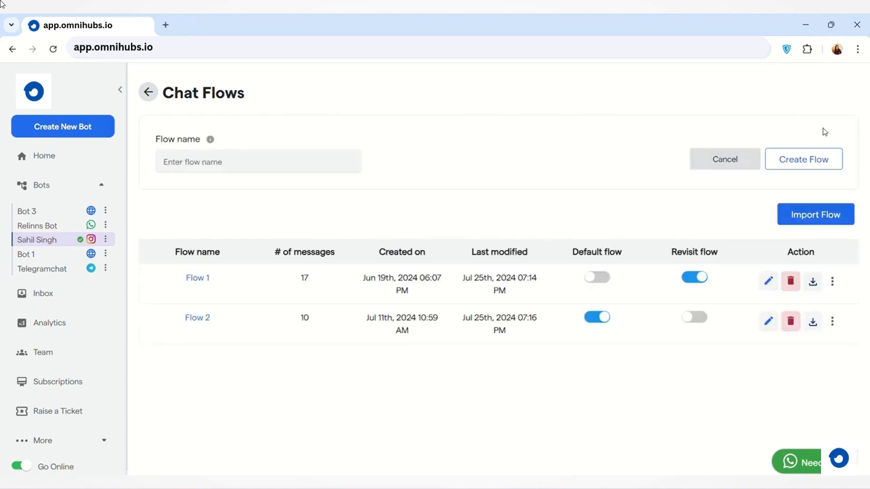
pyautogui.click(312, 162)
pyautogui.write('Flow 3')
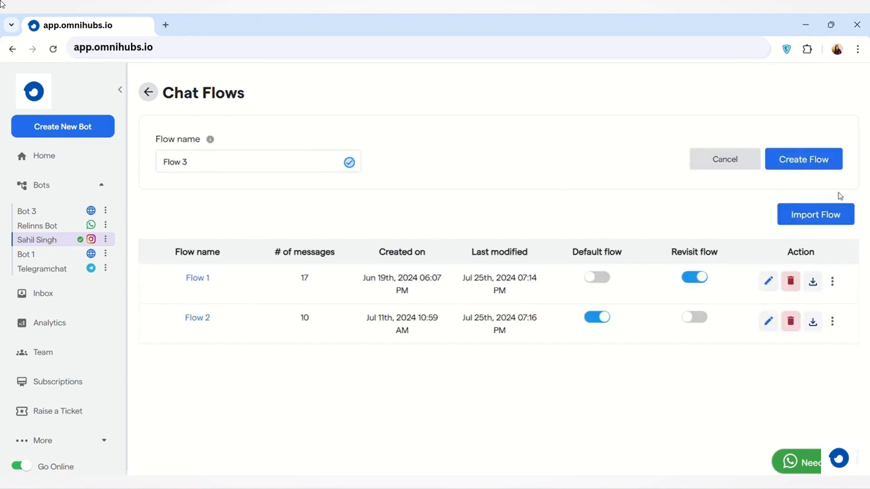
pyautogui.click(811, 163)
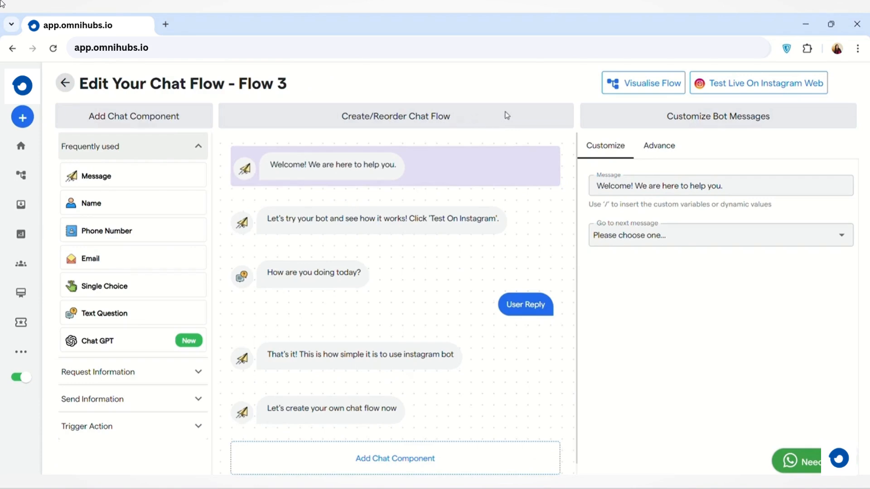
# Delete the "Let's try your bot and see how it works!" message and add a Message component after the first welcome message.
pyautogui.moveTo(452, 316)
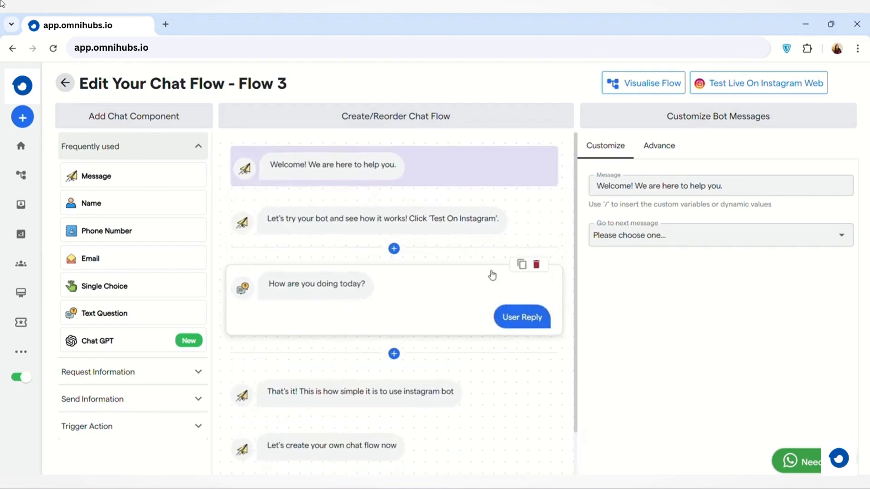
pyautogui.moveTo(497, 234)
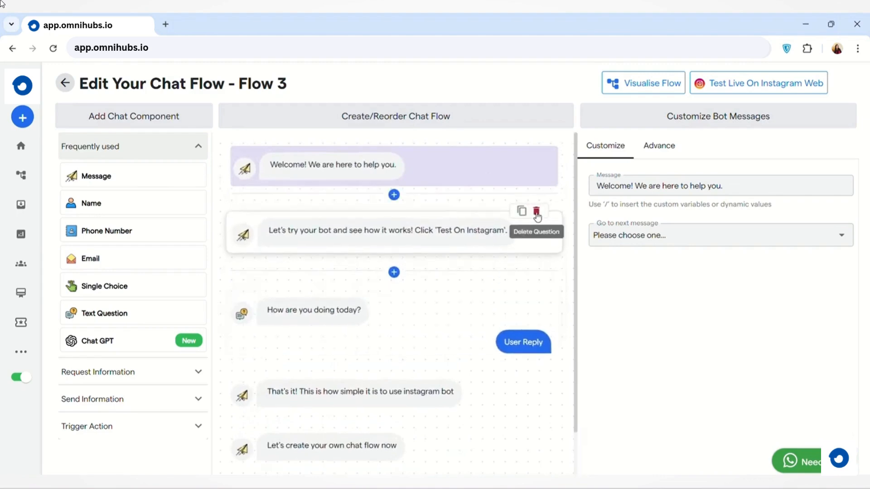
pyautogui.click(536, 213)
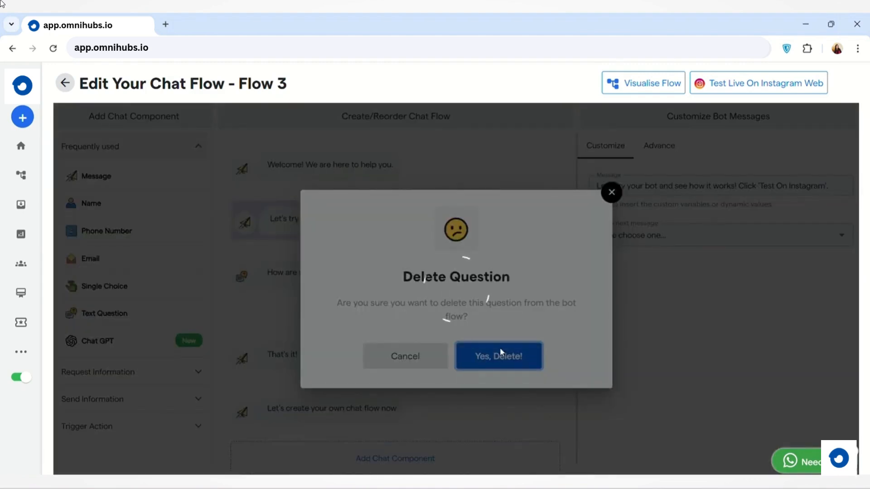
pyautogui.click(501, 352)
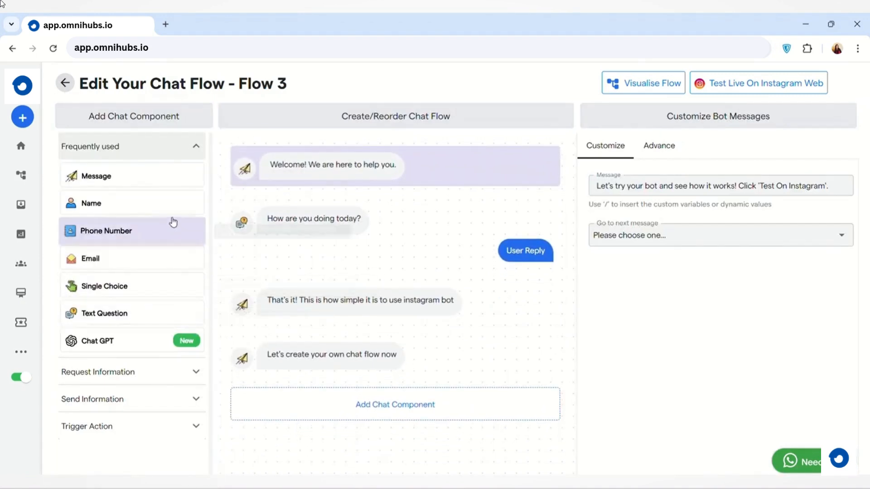
pyautogui.click(171, 184)
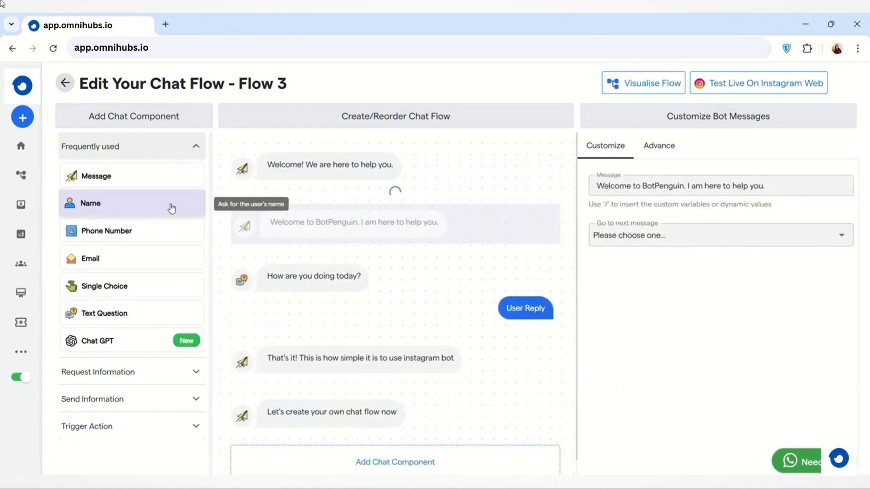
# Add a Name component after the BotPenguin welcome message and set its text to "WHAT IS YOUR NAME?".
pyautogui.click(172, 208)
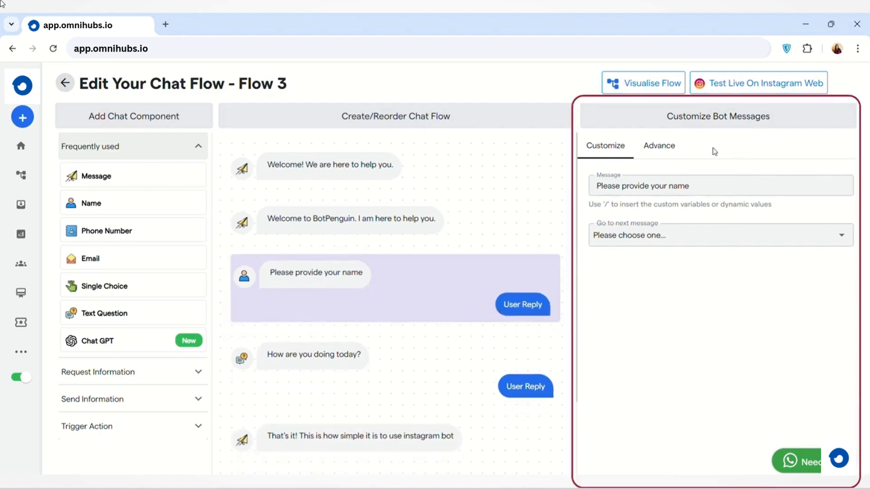
pyautogui.click(749, 189)
pyautogui.press('BackSpace')
pyautogui.press('BackSpace')
pyautogui.press('BackSpace')
pyautogui.press('BackSpace')
pyautogui.press('BackSpace')
pyautogui.press('BackSpace')
pyautogui.press('BackSpace')
pyautogui.press('BackSpace')
pyautogui.press('BackSpace')
pyautogui.press('BackSpace')
pyautogui.press('BackSpace')
pyautogui.press('BackSpace')
pyautogui.press('BackSpace')
pyautogui.press('BackSpace')
pyautogui.press('BackSpace')
pyautogui.press('BackSpace')
pyautogui.press('BackSpace')
pyautogui.press('BackSpace')
pyautogui.press('BackSpace')
pyautogui.press('BackSpace')
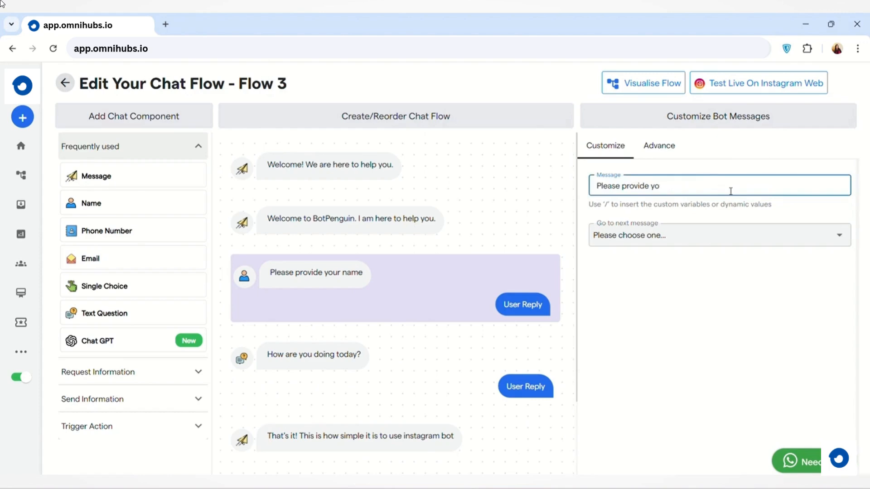
pyautogui.write('WHAT IS YOUR NAME?')
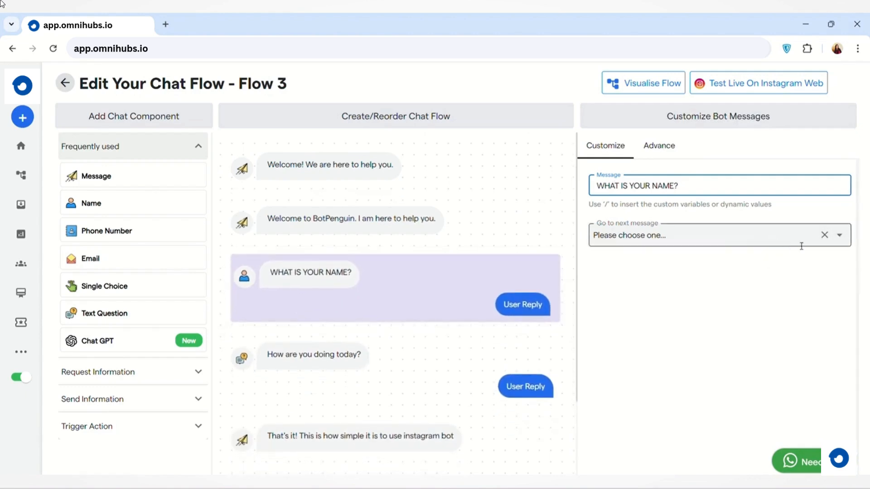
# Add a Phone Number component after the name question and set the name question's next message to "Please provide your phone number".
pyautogui.click(843, 243)
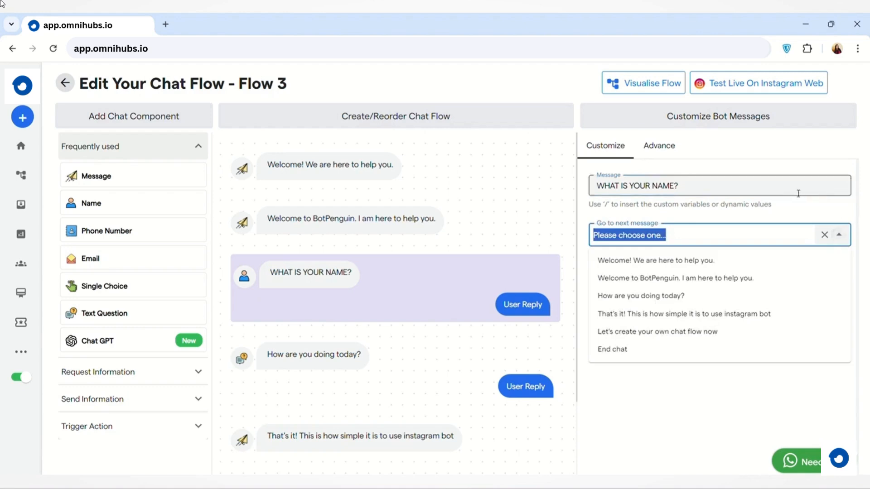
pyautogui.click(736, 376)
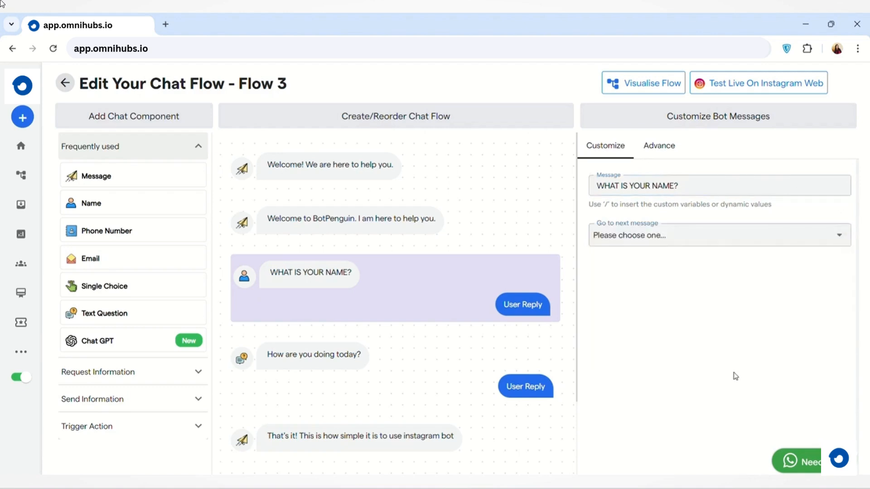
pyautogui.click(166, 242)
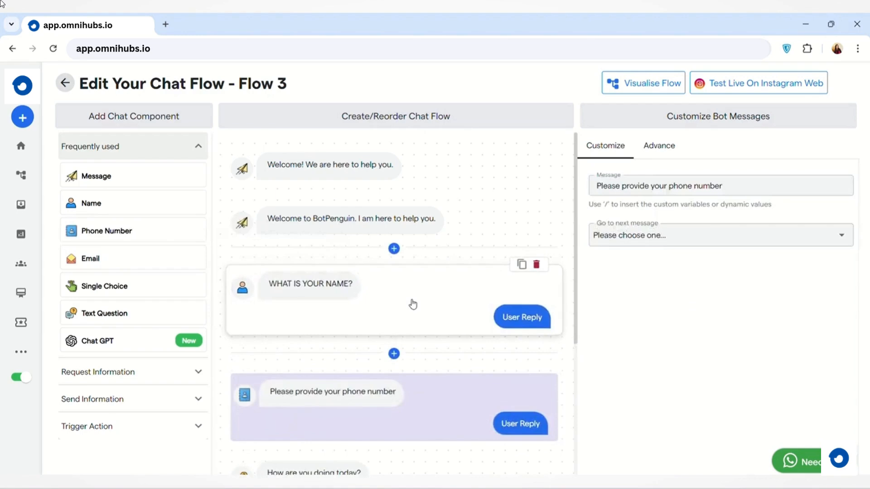
pyautogui.click(417, 301)
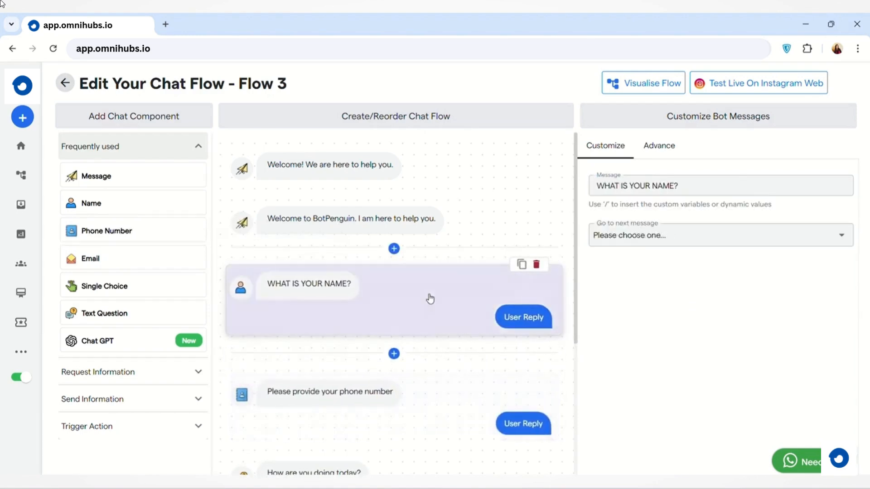
pyautogui.click(839, 235)
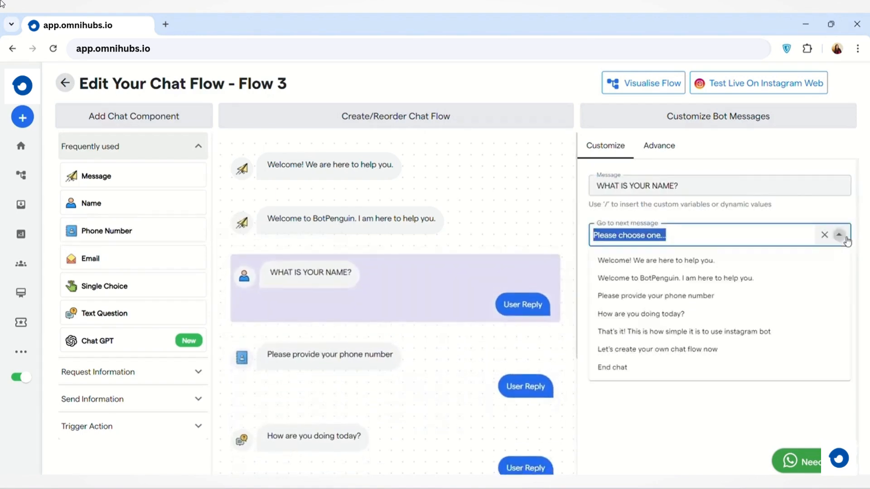
pyautogui.click(779, 299)
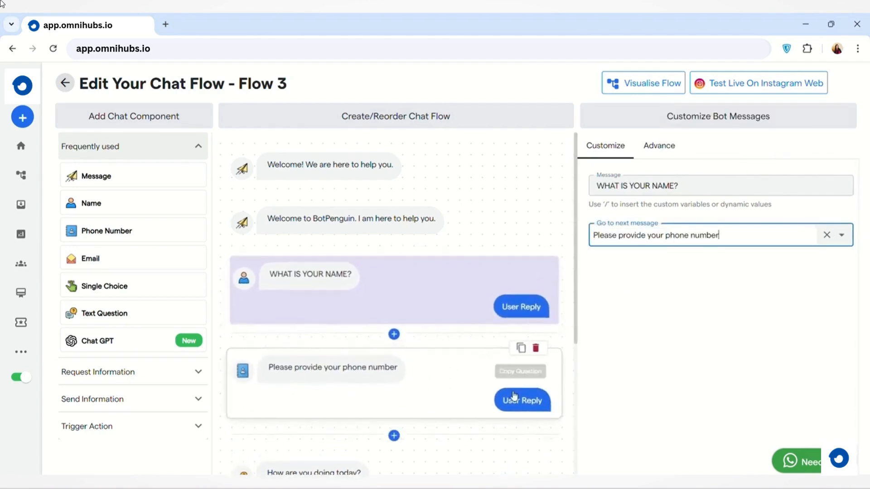
# Add an Email component after the phone number question and set the phone question's next message to "What is your email address?".
pyautogui.scroll(-2, 498, 397)
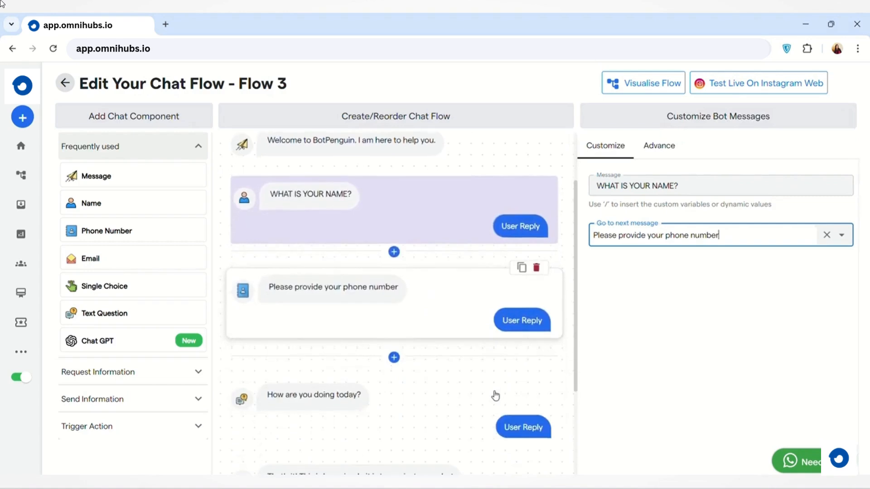
pyautogui.click(463, 314)
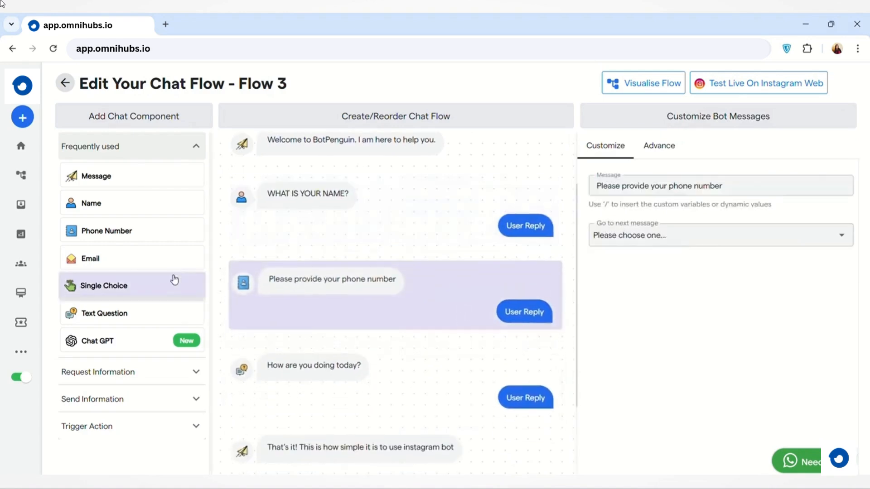
pyautogui.click(171, 259)
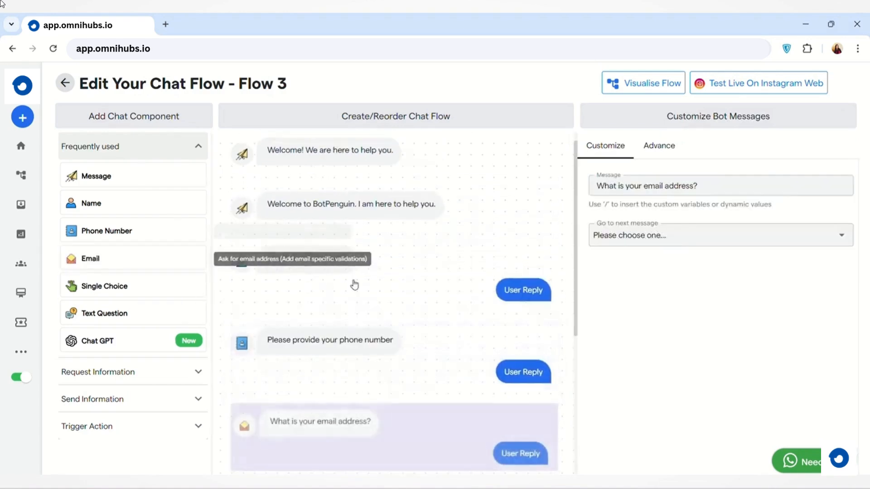
pyautogui.scroll(-3, 500, 241)
pyautogui.click(480, 243)
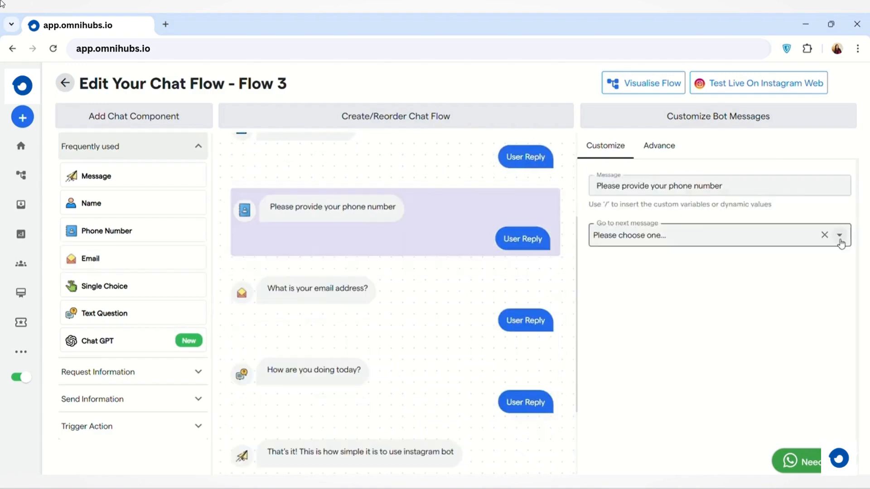
pyautogui.click(840, 236)
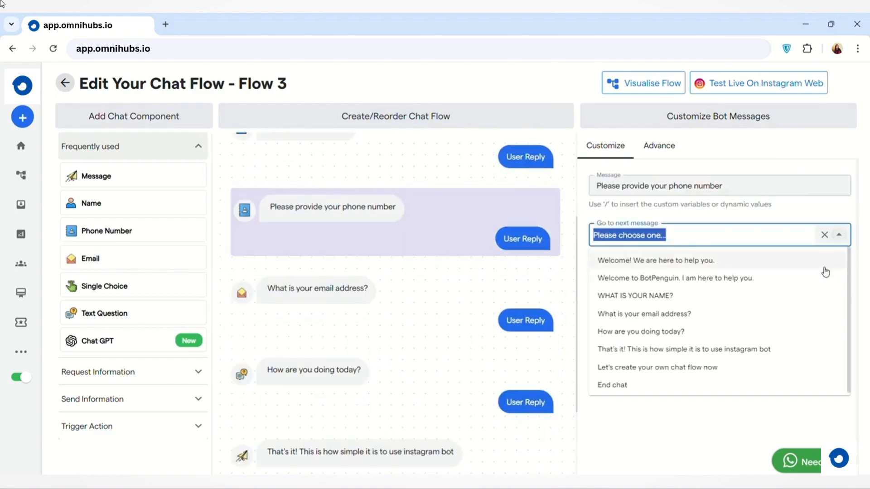
pyautogui.click(774, 320)
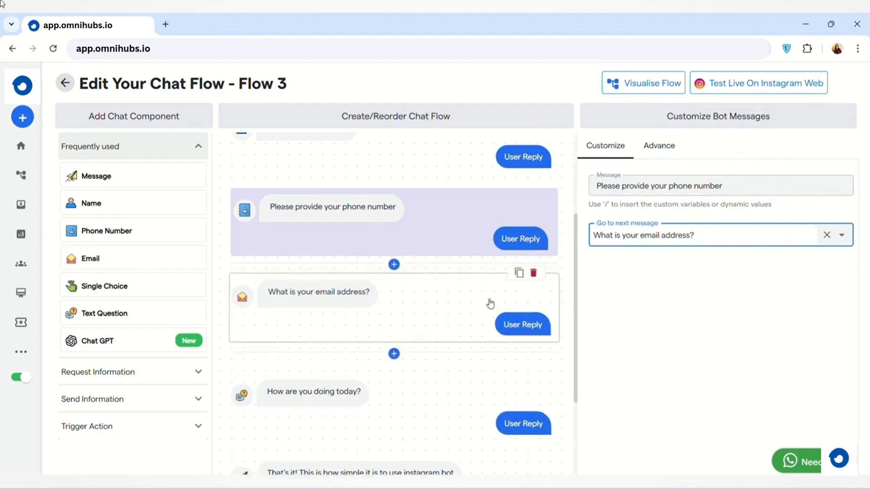
# Add a Single Choice component after the phone number question and extend it with two more choices, Option 3 and Option 4.
pyautogui.scroll(-2, 490, 303)
pyautogui.scroll(2, 490, 303)
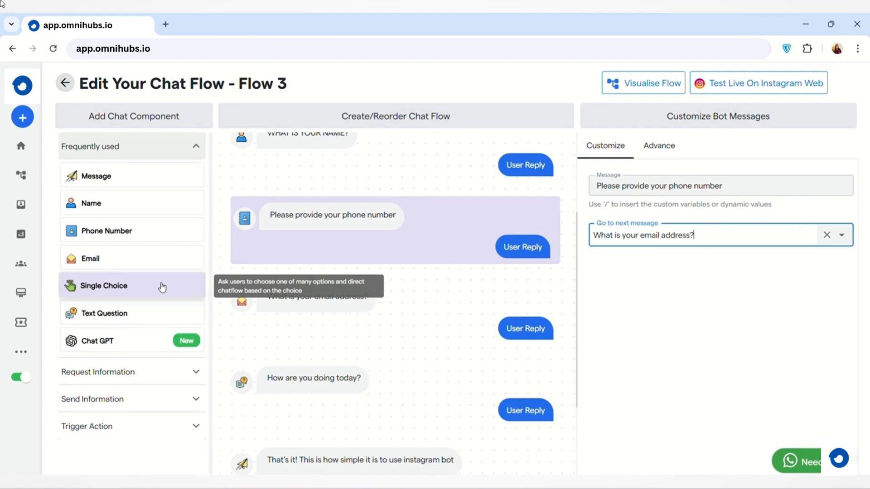
pyautogui.click(162, 288)
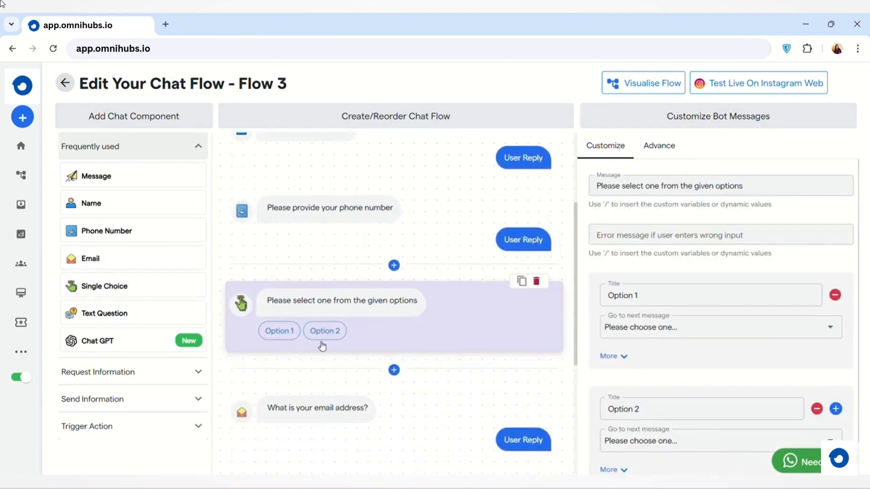
pyautogui.click(834, 409)
pyautogui.scroll(-3, 838, 410)
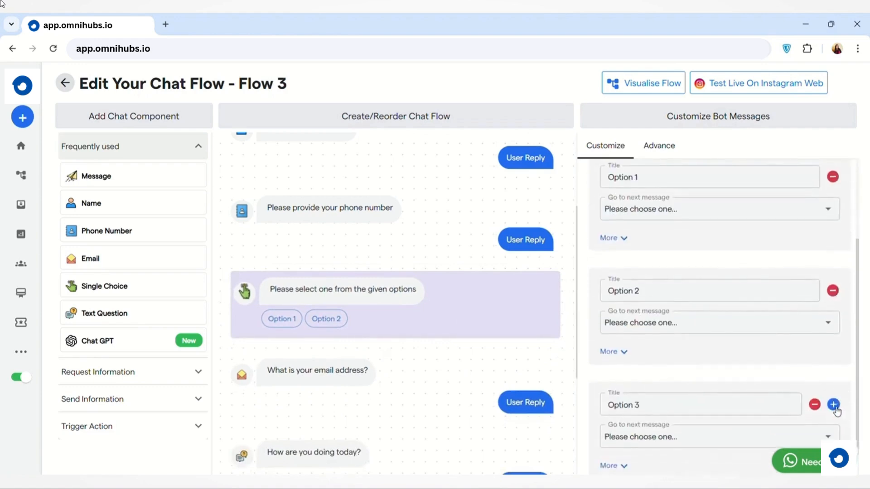
pyautogui.click(834, 405)
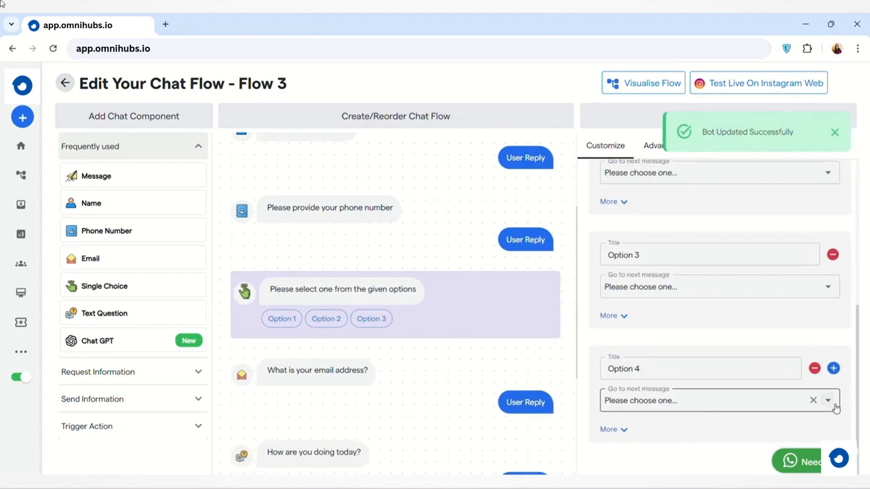
# Set the single choice question's message to "What is your favourite color?".
pyautogui.scroll(6, 831, 408)
pyautogui.click(726, 195)
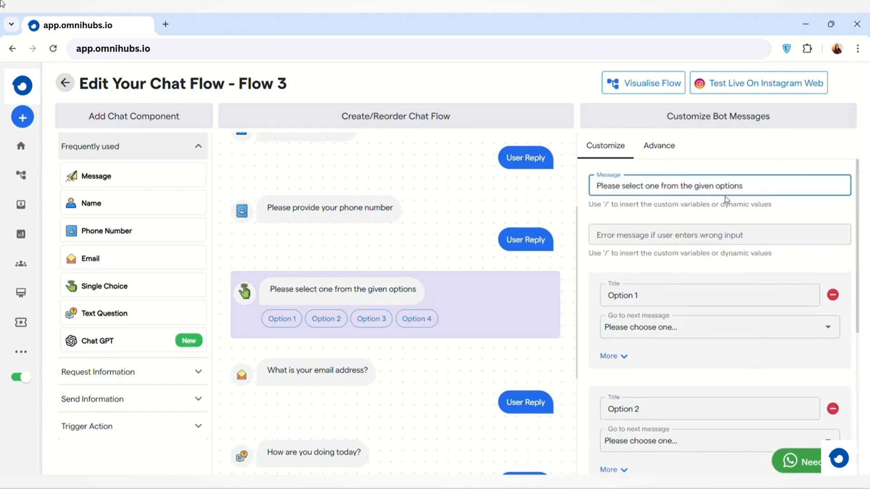
pyautogui.click(699, 302)
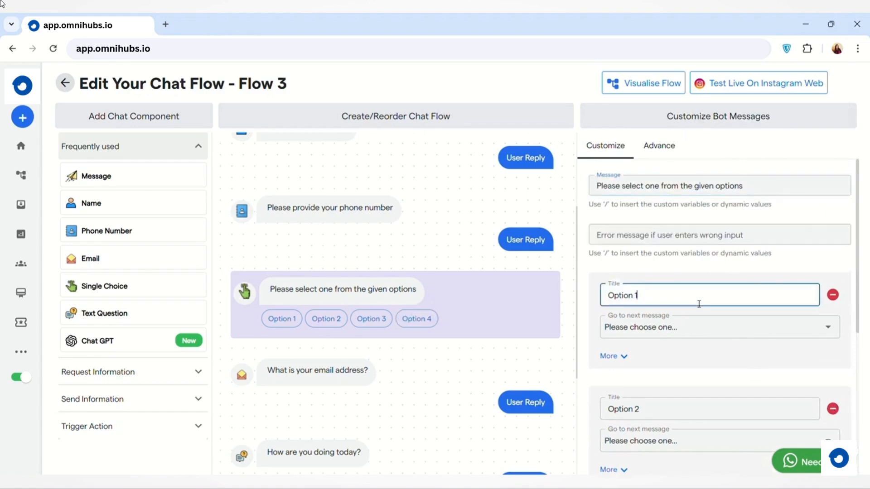
pyautogui.tripleClick(785, 185)
pyautogui.write('What is your favourite color?')
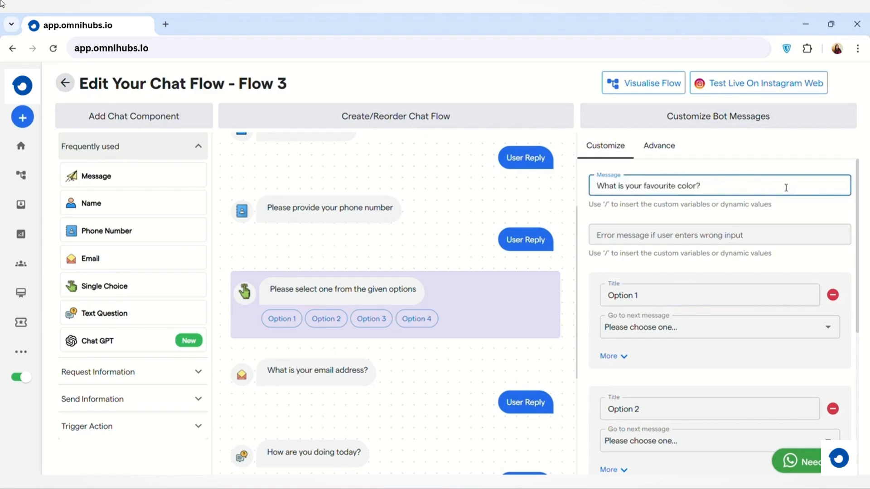
# Rename the first choice of the favourite color question as RED.
pyautogui.tripleClick(704, 299)
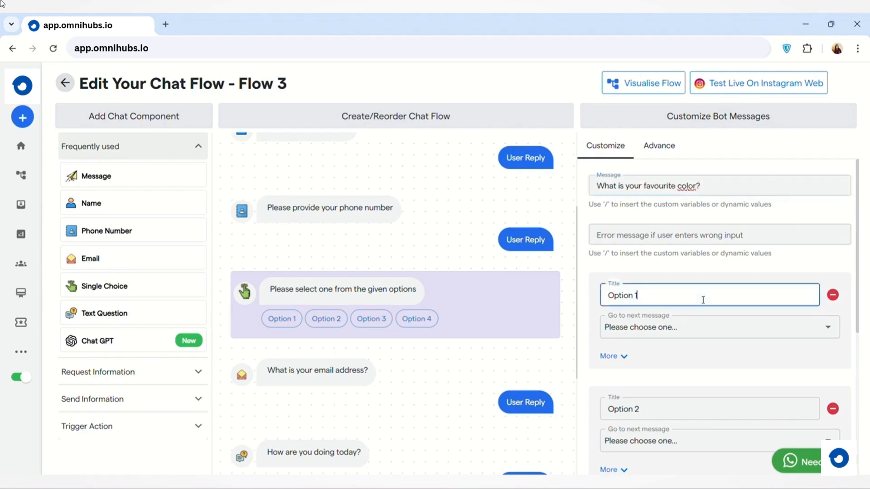
pyautogui.press('BackSpace')
pyautogui.write('RED')
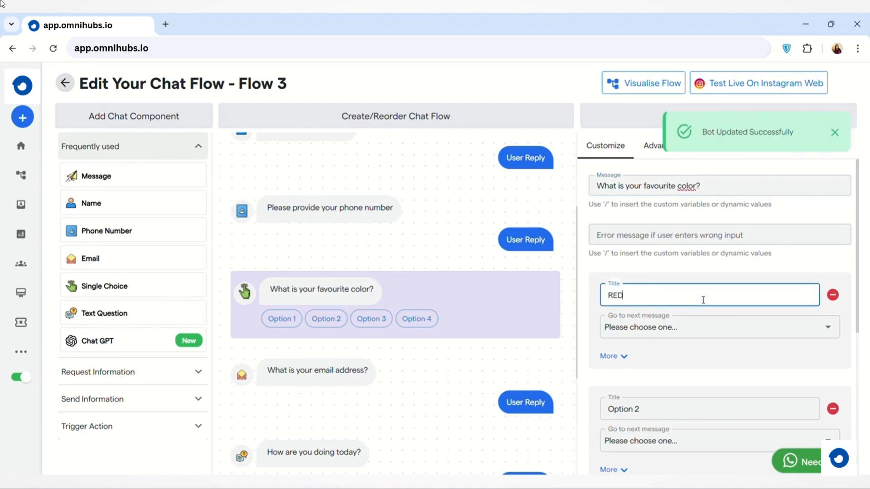
# Rename the second choice of the favourite color question as BLUE.
pyautogui.scroll(-1, 649, 356)
pyautogui.click(649, 356)
pyautogui.press('BackSpace')
pyautogui.press('BackSpace')
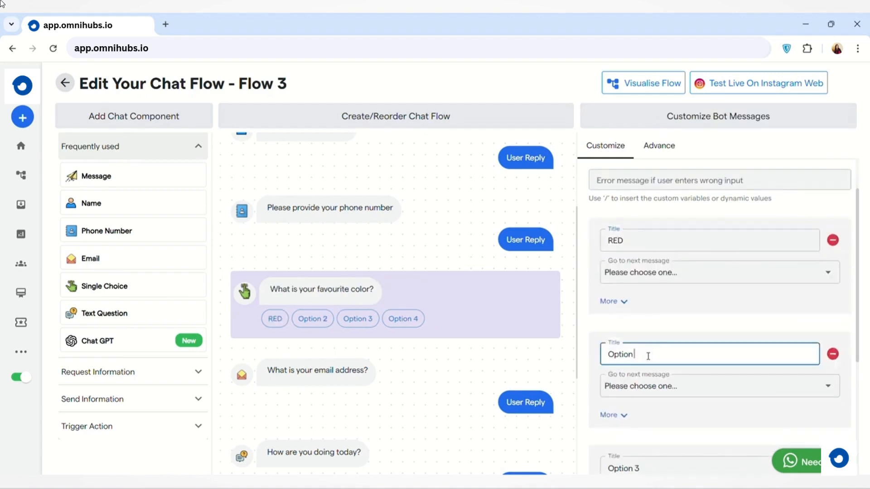
pyautogui.press('BackSpace')
pyautogui.press('BackSpace')
pyautogui.press('BackSpace')
pyautogui.press('BackSpace')
pyautogui.write('BLUE')
# Rename the third choice of the favourite color question as GREEN and the fourth as YELLOW.
pyautogui.scroll(-1, 648, 356)
pyautogui.click(657, 330)
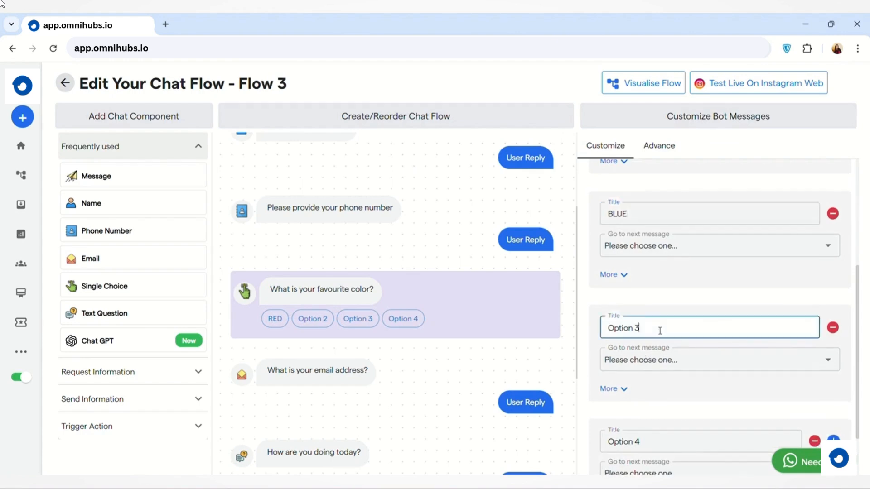
pyautogui.press('BackSpace')
pyautogui.press('BackSpace')
pyautogui.press('BackSpace')
pyautogui.press('BackSpace')
pyautogui.press('BackSpace')
pyautogui.press('BackSpace')
pyautogui.press('BackSpace')
pyautogui.press('BackSpace')
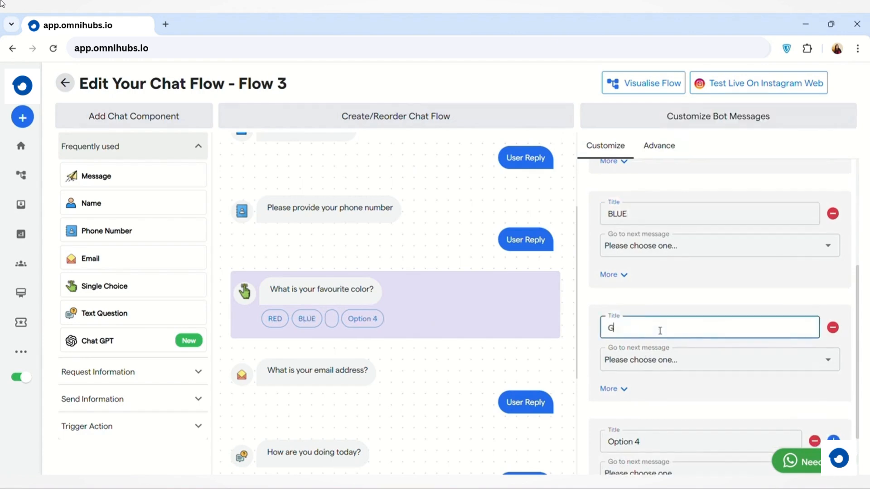
pyautogui.write('GREEN')
pyautogui.scroll(-2, 660, 331)
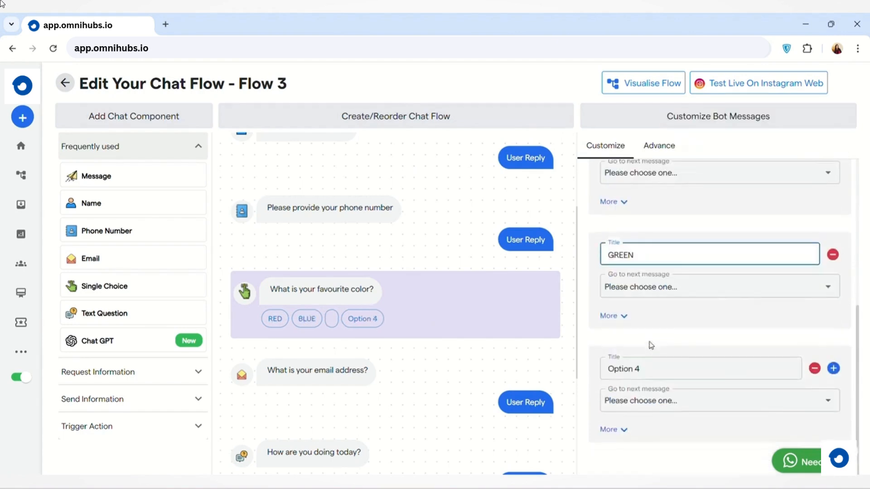
pyautogui.click(654, 364)
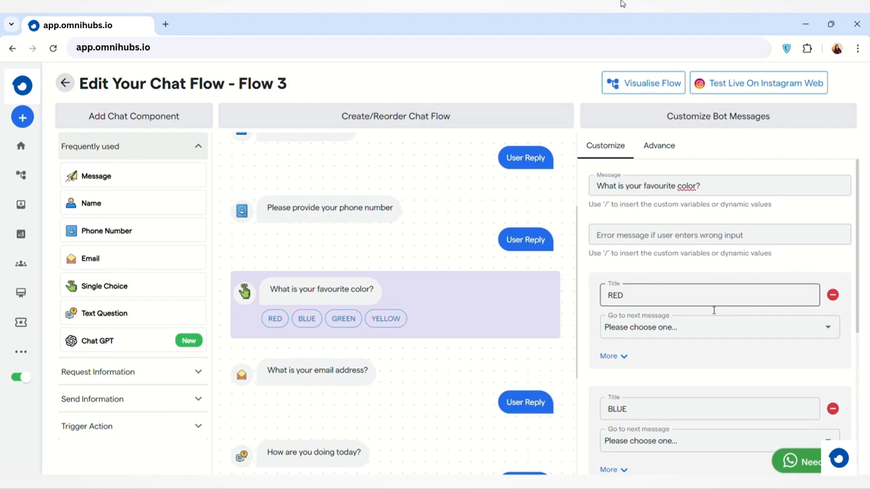
# Set the next message of the RED choice to "How are you doing today?" and of the BLUE choice to "Please provide your phone number".
pyautogui.click(833, 331)
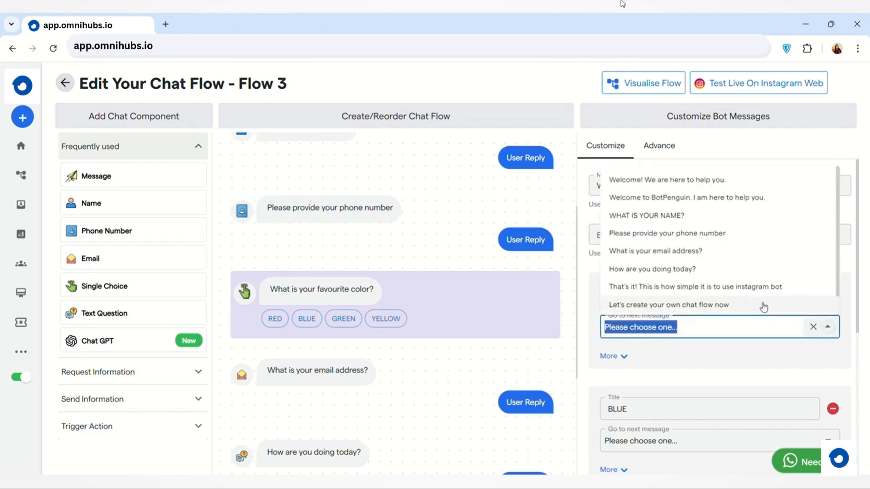
pyautogui.click(744, 270)
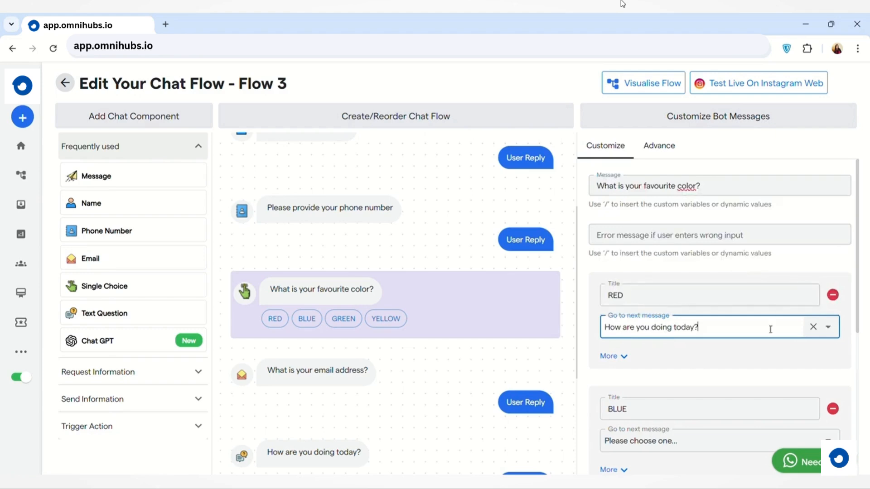
pyautogui.scroll(-2, 715, 376)
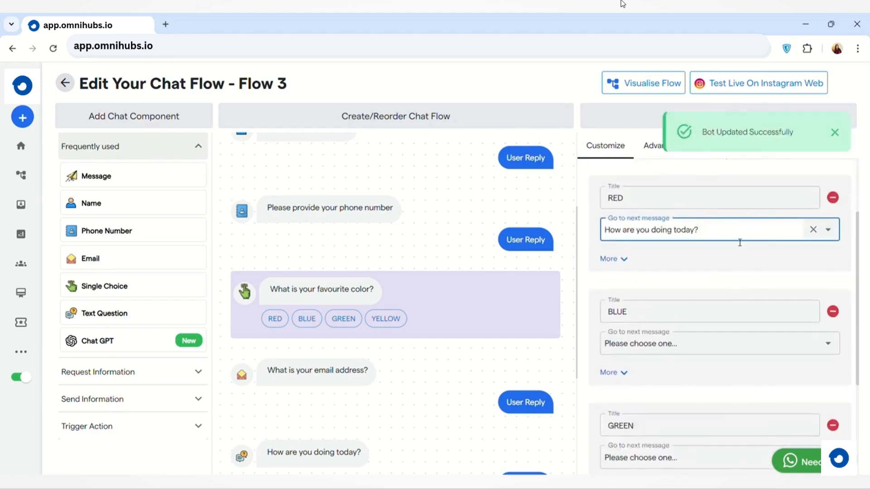
pyautogui.scroll(-1, 742, 293)
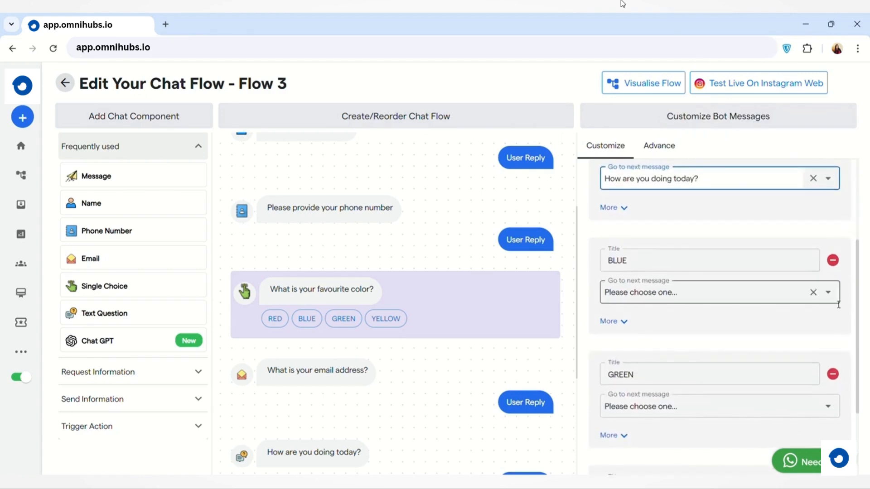
pyautogui.click(828, 291)
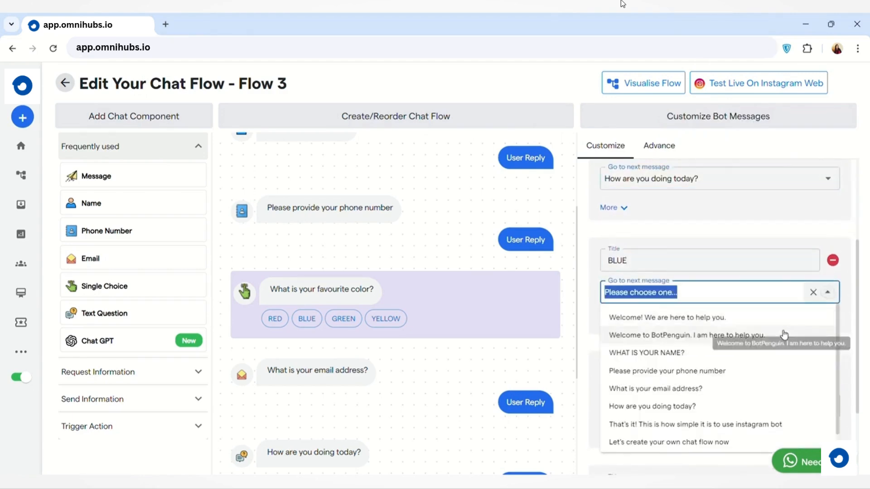
pyautogui.click(748, 371)
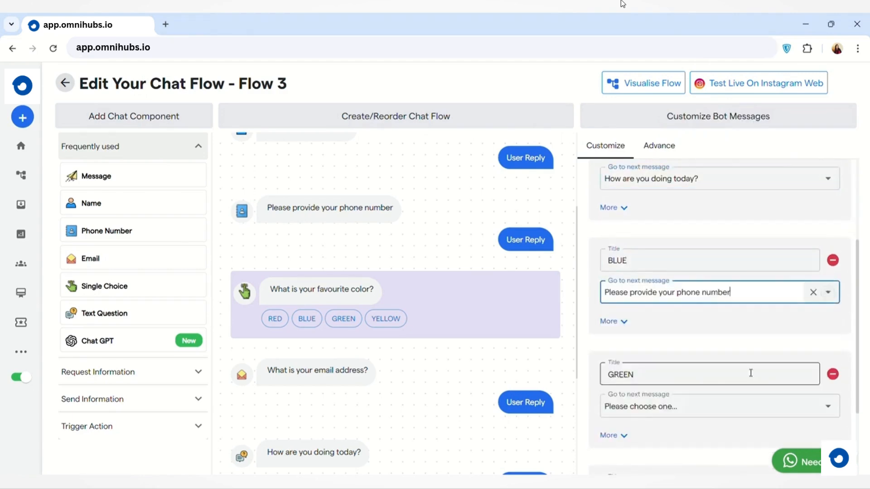
pyautogui.scroll(-2, 751, 373)
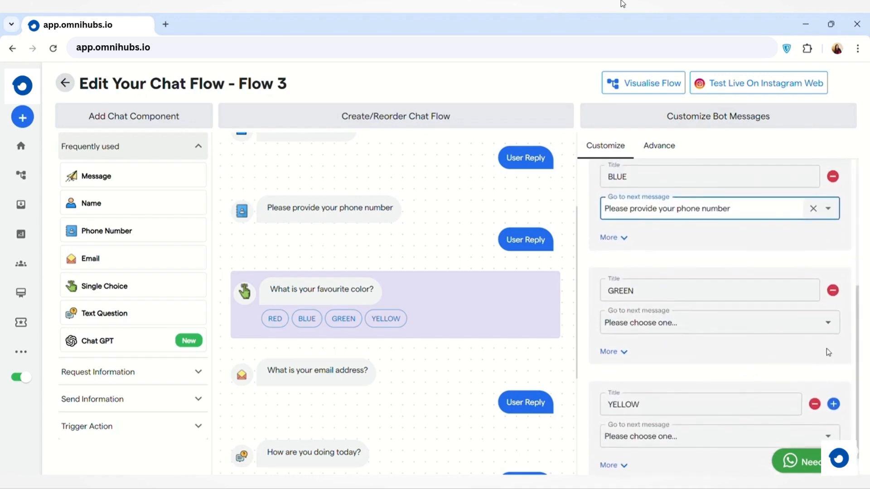
pyautogui.scroll(-1, 719, 432)
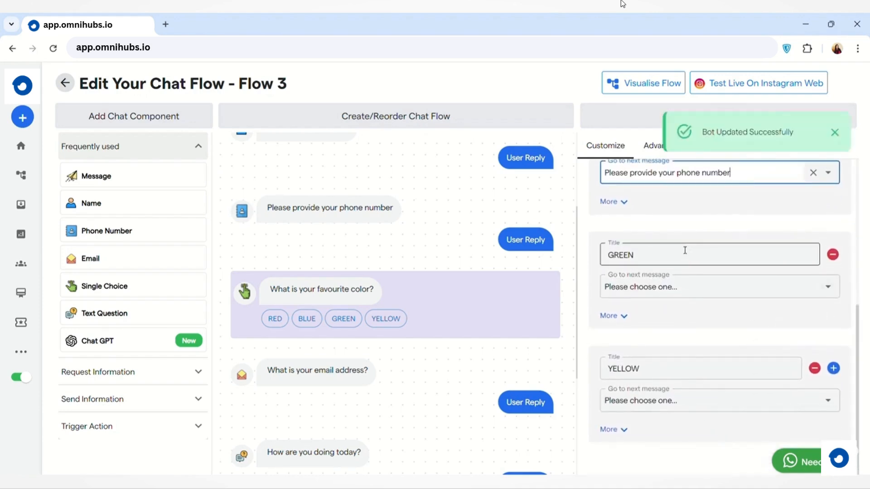
pyautogui.scroll(6, 751, 366)
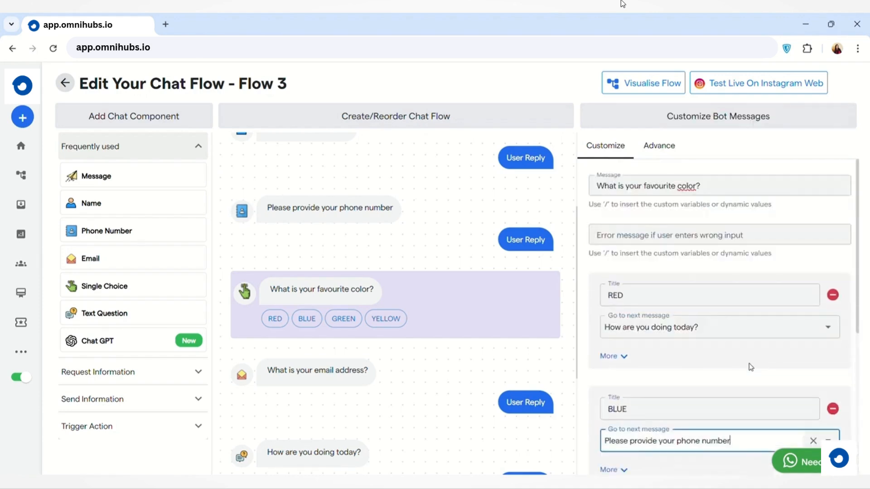
pyautogui.scroll(-3, 693, 344)
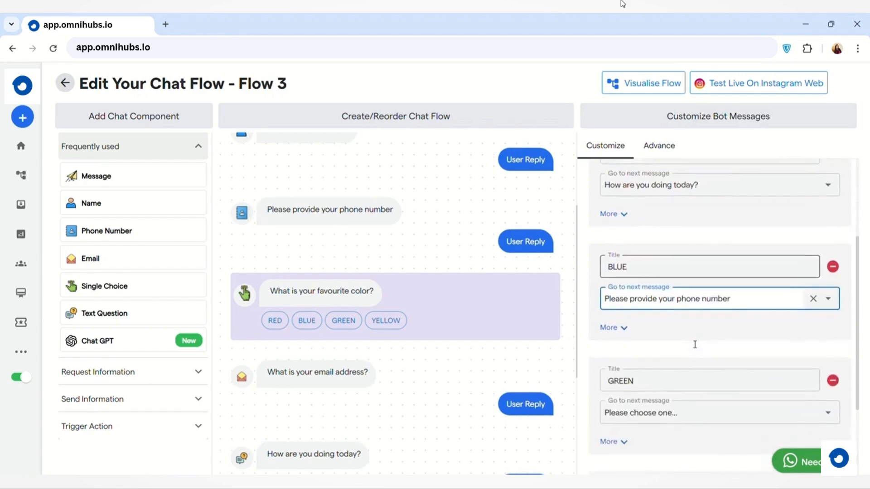
pyautogui.scroll(3, 695, 344)
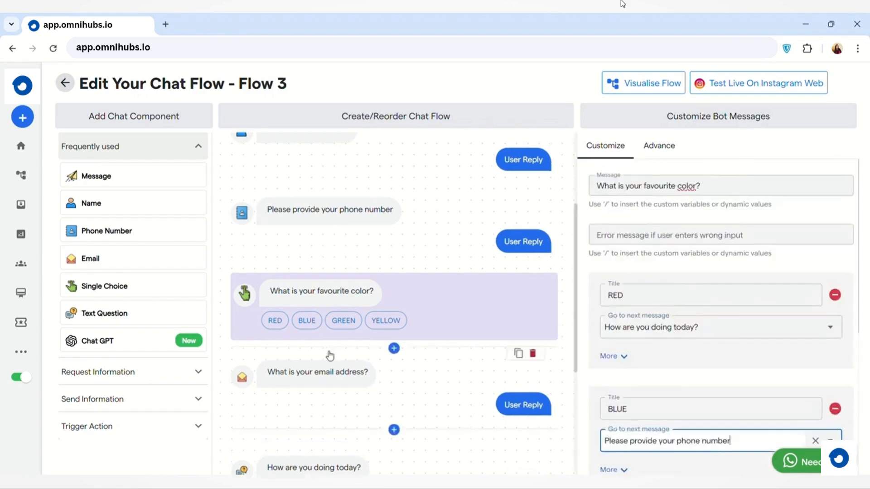
# Add a Text Question component and a Chat GPT component between the favourite color question and the email question.
pyautogui.click(161, 315)
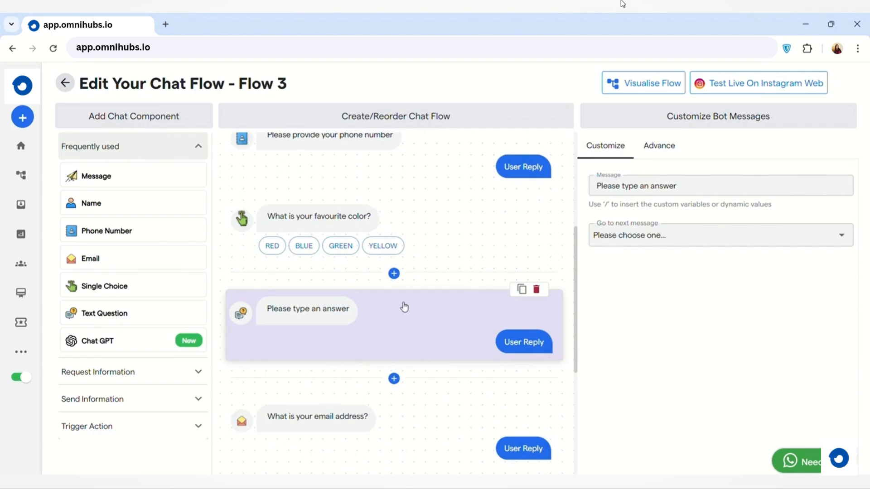
pyautogui.click(160, 342)
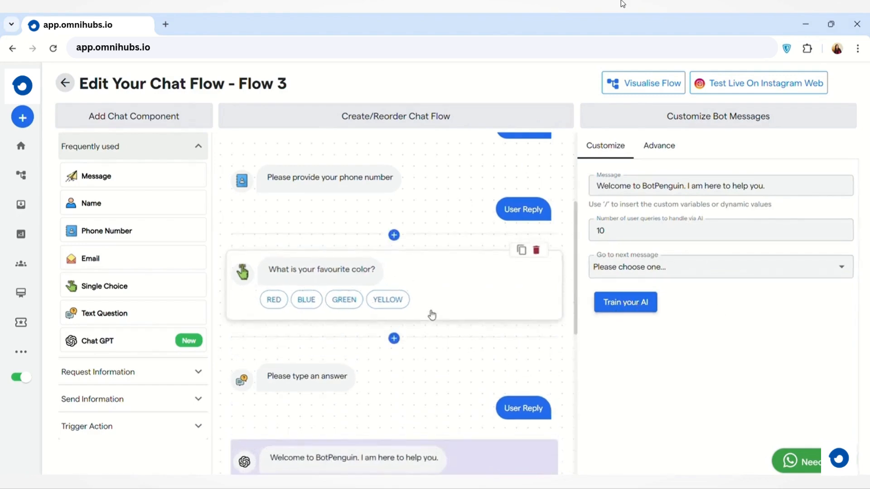
# Set the Chat GPT component's next message to "What is your email address?".
pyautogui.scroll(-3, 431, 314)
pyautogui.click(743, 231)
pyautogui.click(848, 274)
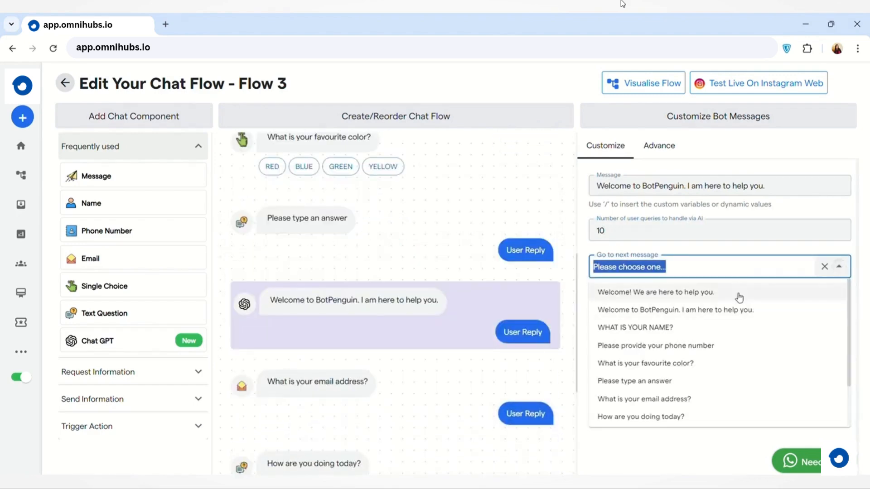
pyautogui.click(699, 399)
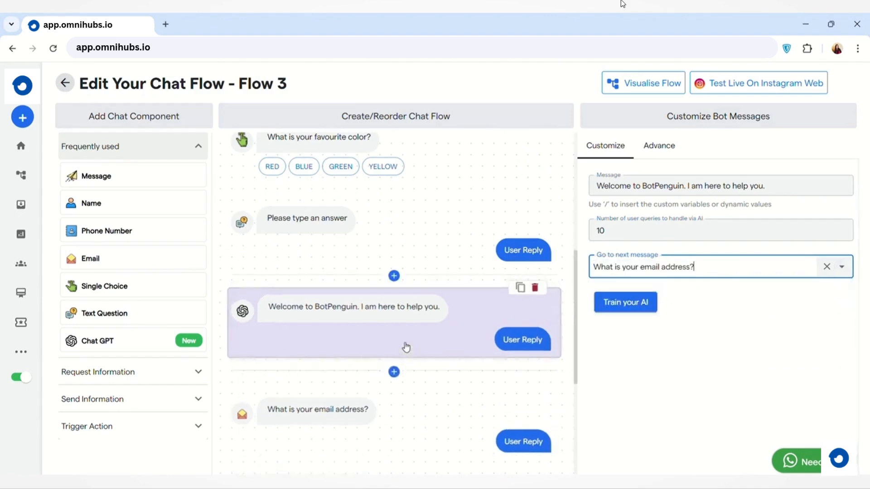
# Add a Location component and a Numeric Input component between the Chat GPT component and the email question.
pyautogui.scroll(-3, 406, 350)
pyautogui.click(182, 373)
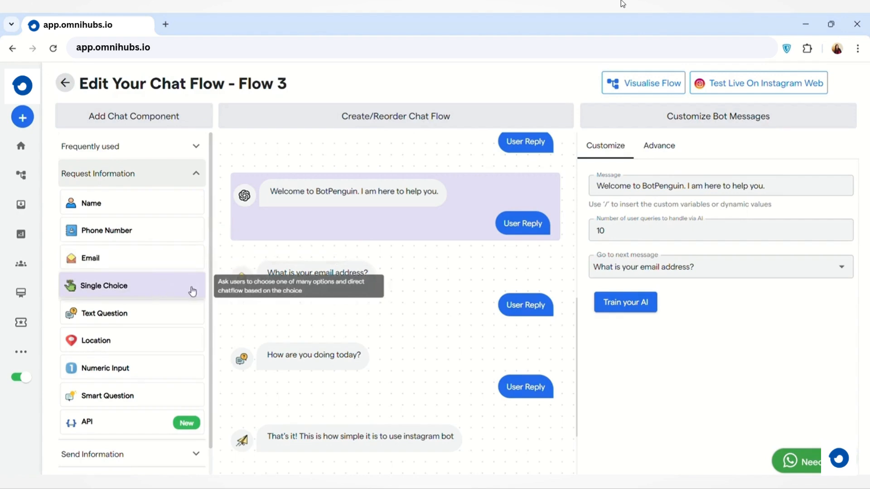
pyautogui.scroll(-1, 196, 316)
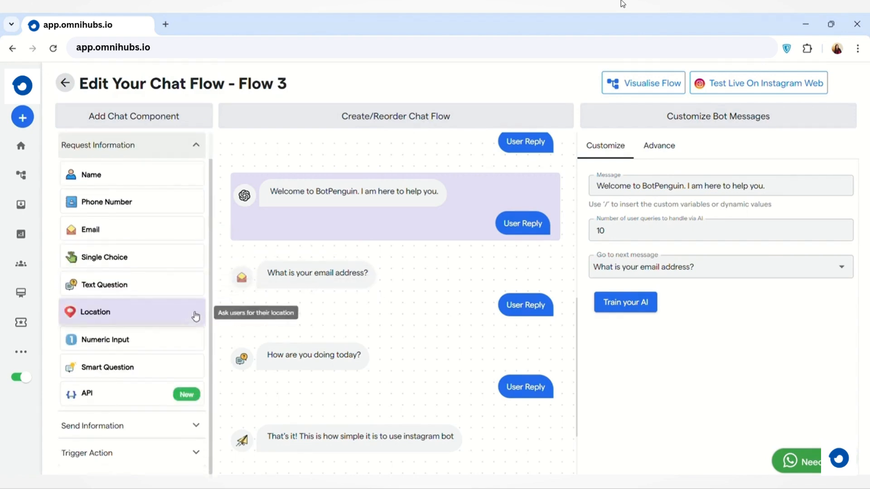
pyautogui.click(196, 316)
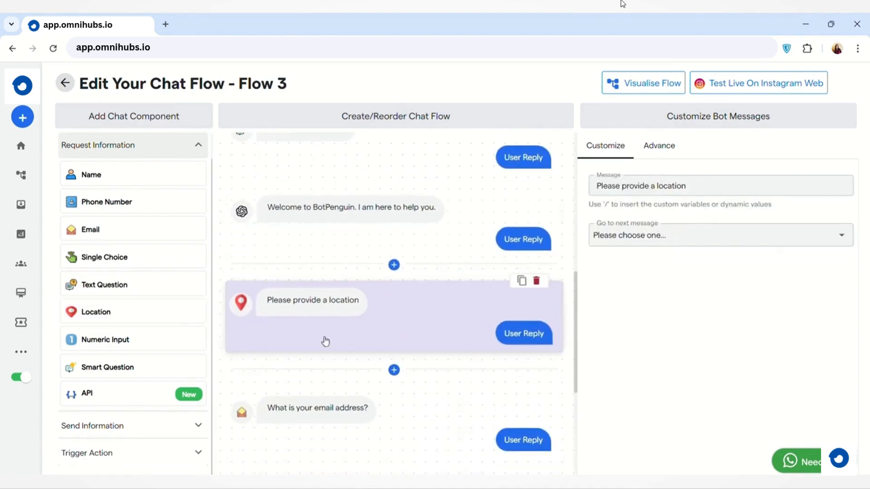
pyautogui.click(172, 341)
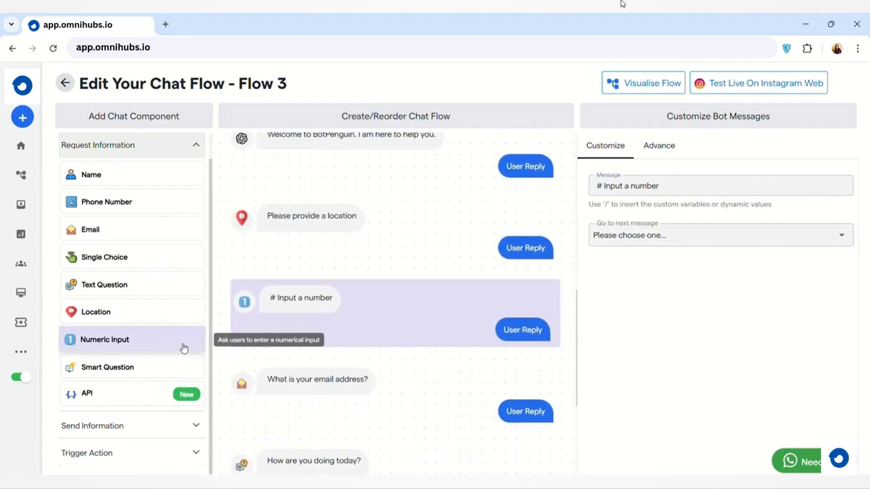
# Add a Smart Question component after the numeric input and route its first smart keyword, 0, to "Please provide a location".
pyautogui.scroll(-1, 396, 338)
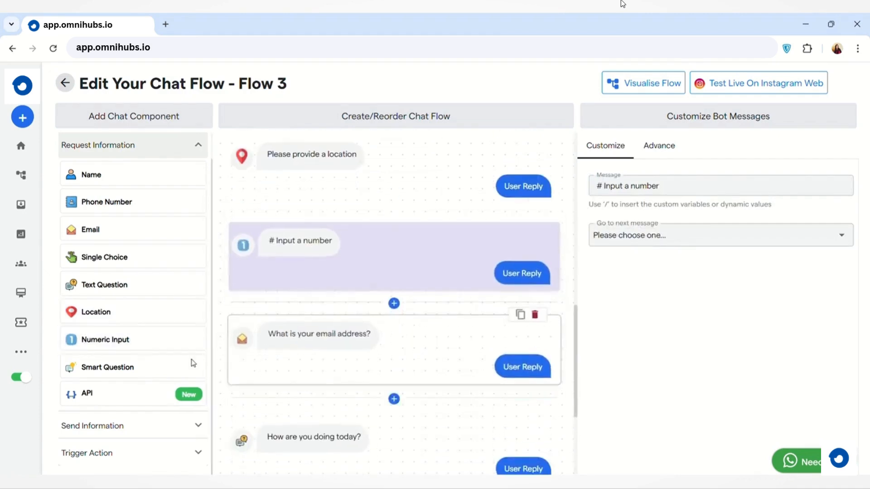
pyautogui.click(169, 367)
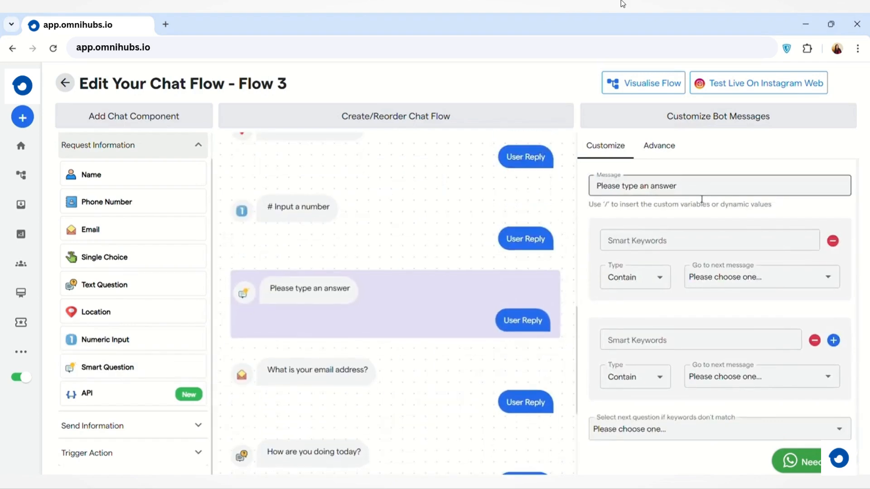
pyautogui.click(687, 241)
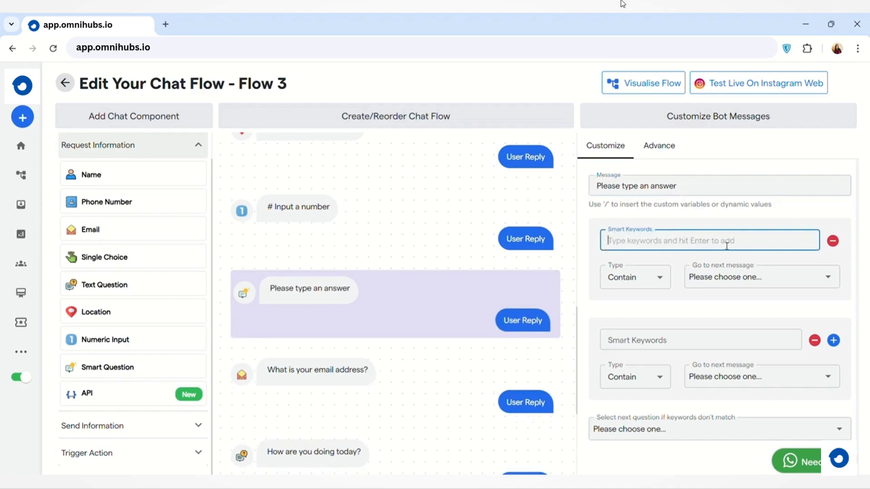
pyautogui.write('d')
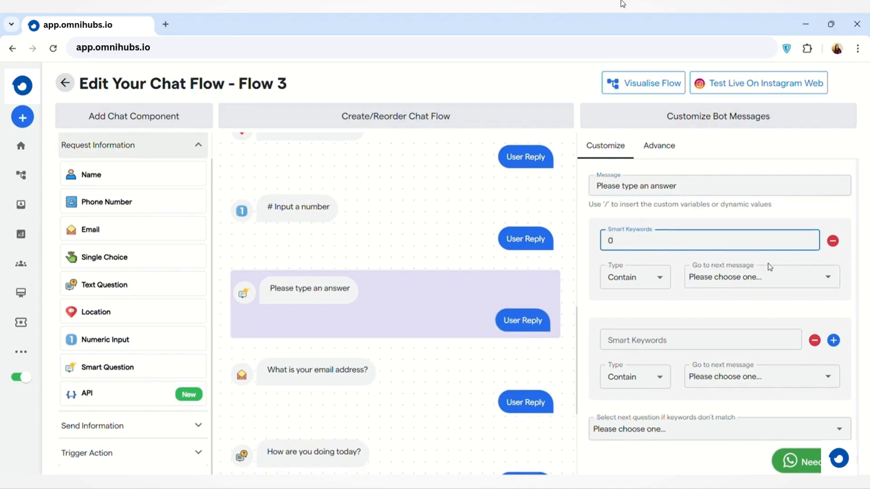
pyautogui.click(826, 276)
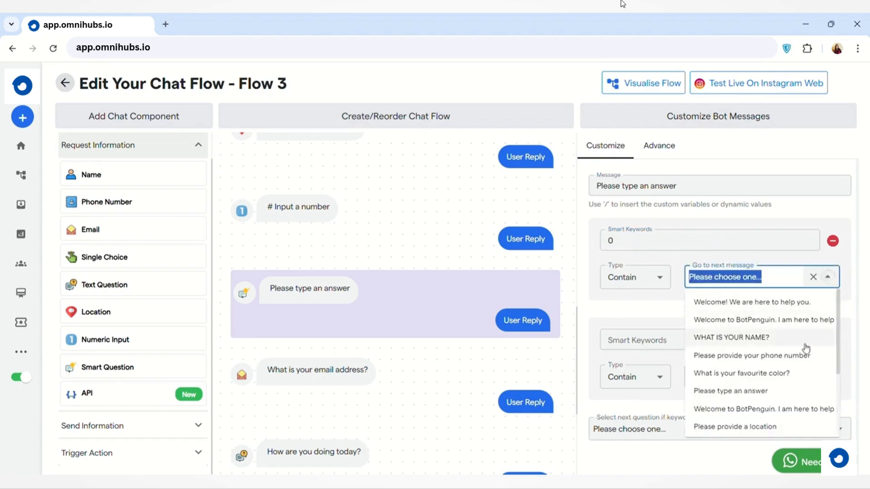
pyautogui.click(771, 427)
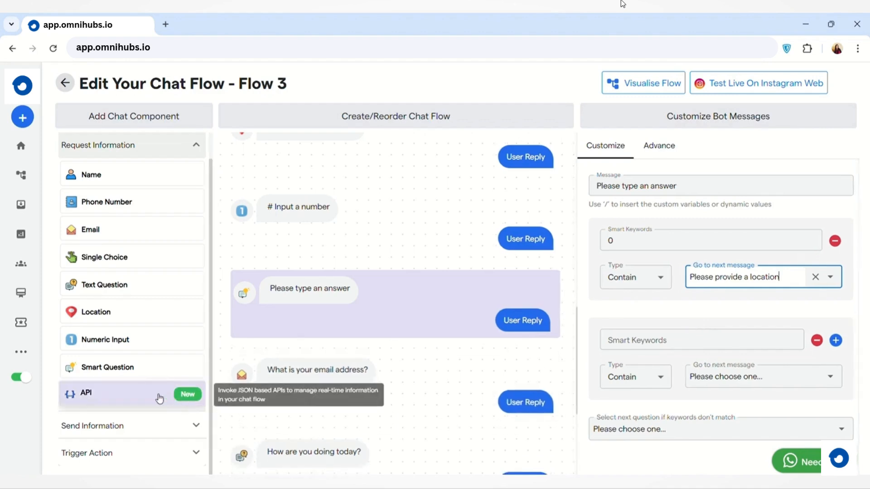
# Add an API component between the smart question and the email question and look over its response code settings.
pyautogui.moveTo(159, 399); pyautogui.dragTo(388, 398)
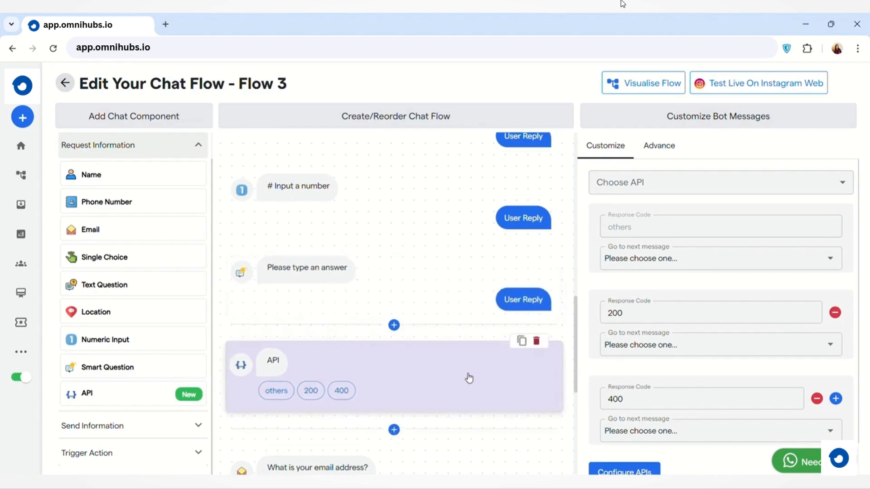
pyautogui.scroll(-1, 706, 406)
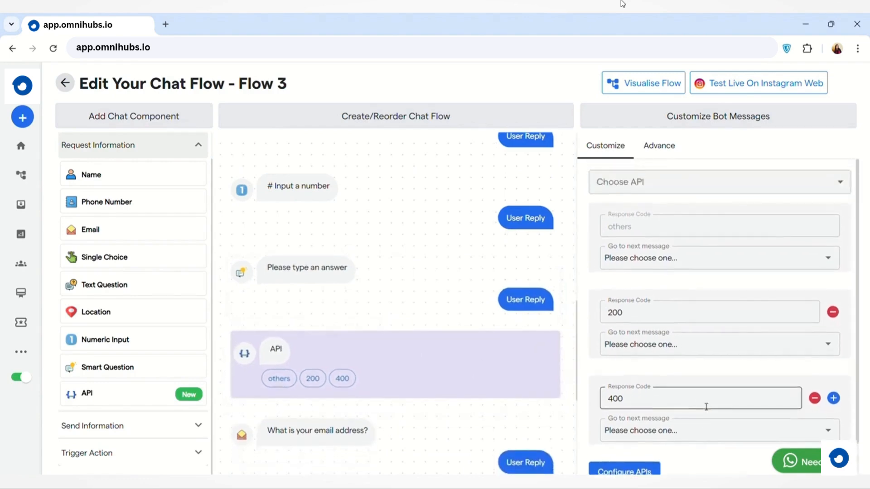
pyautogui.scroll(1, 703, 238)
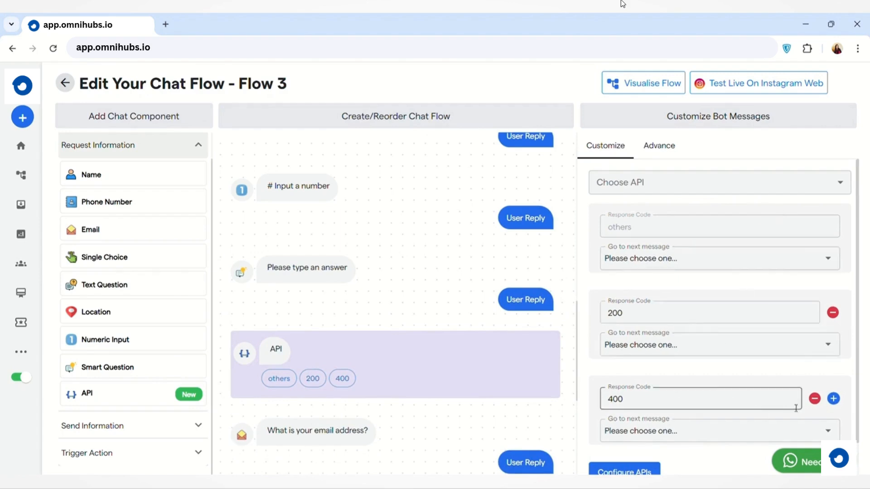
# Look over the next-message choices for the API component's response code 400 and the messages after it.
pyautogui.click(833, 433)
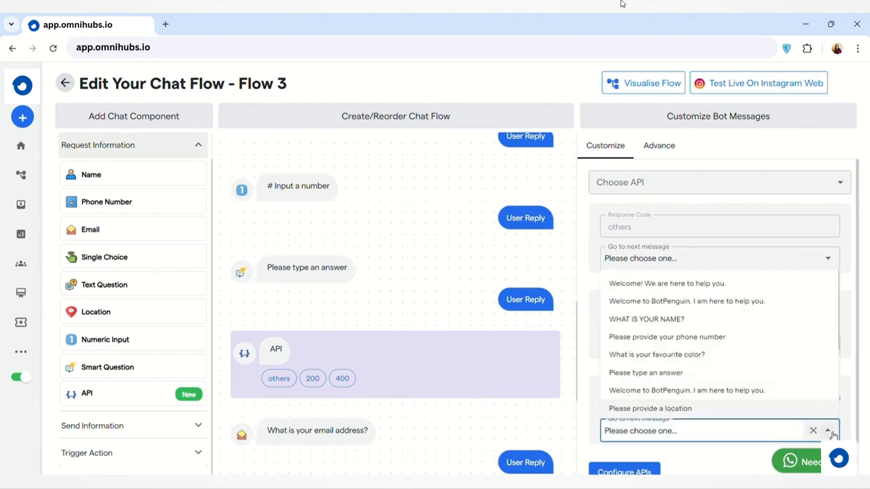
pyautogui.click(832, 433)
pyautogui.click(827, 431)
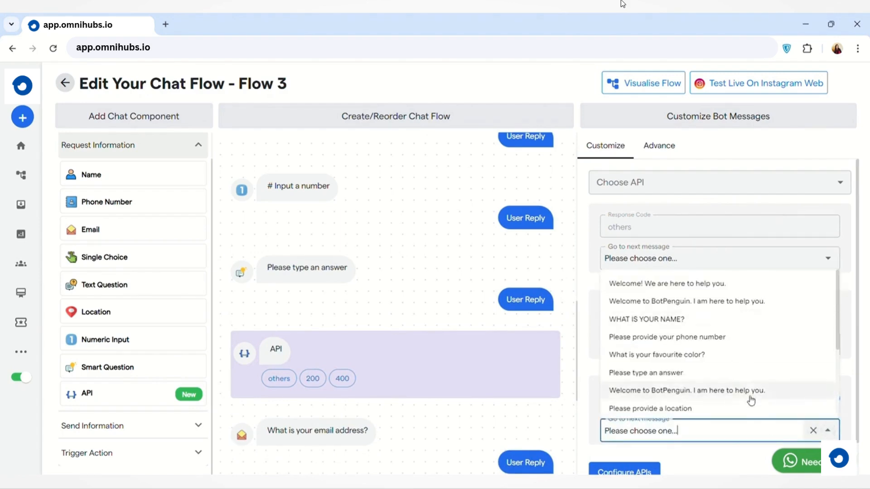
pyautogui.click(723, 454)
pyautogui.scroll(-3, 508, 422)
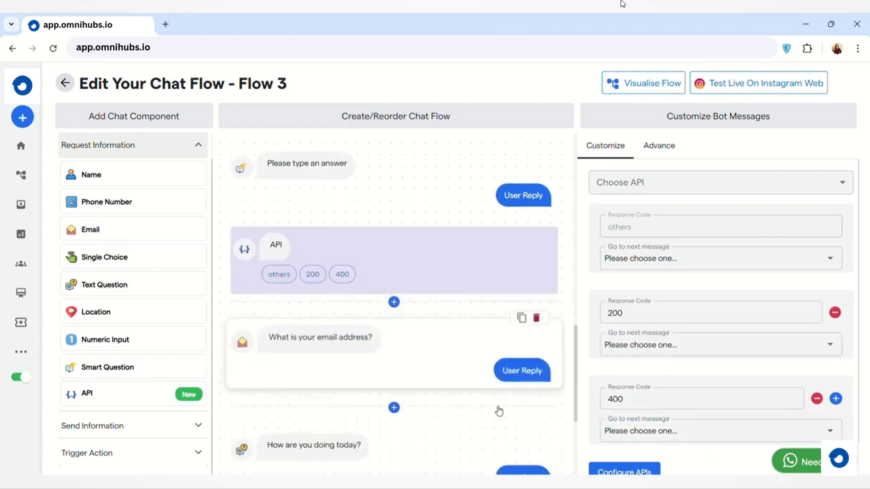
pyautogui.scroll(-1, 651, 446)
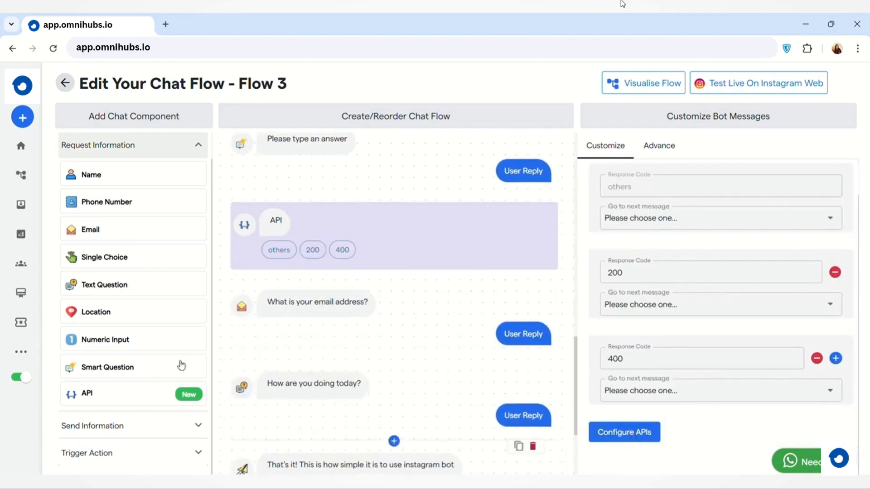
# Add an Image/GIF component between the API component and the email question and look over its GIF, upload and image URL settings.
pyautogui.click(186, 429)
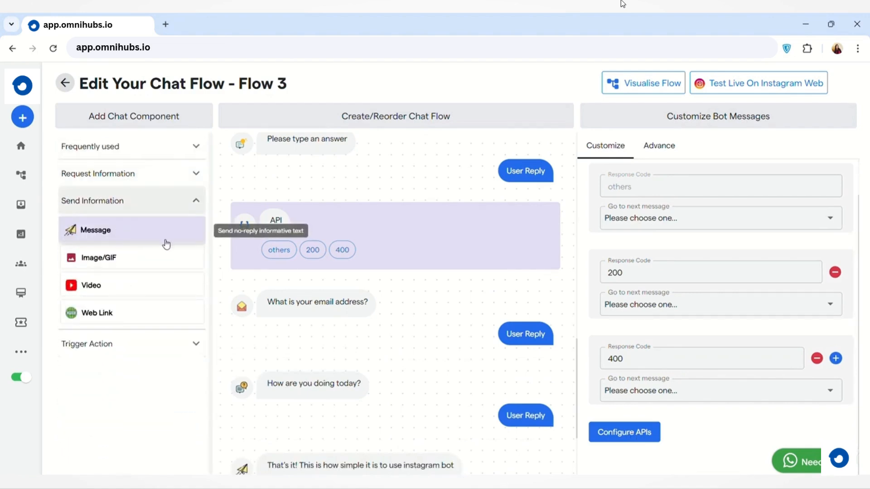
pyautogui.click(159, 258)
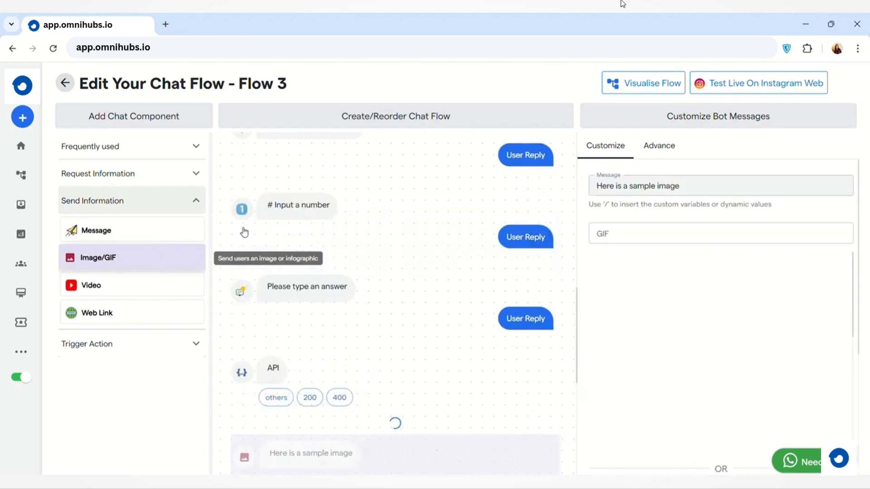
pyautogui.scroll(-5, 381, 287)
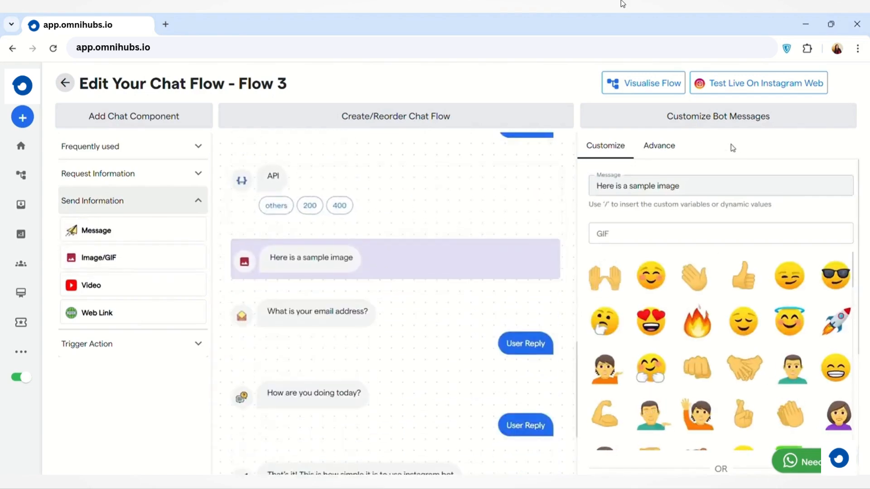
pyautogui.scroll(-2, 710, 343)
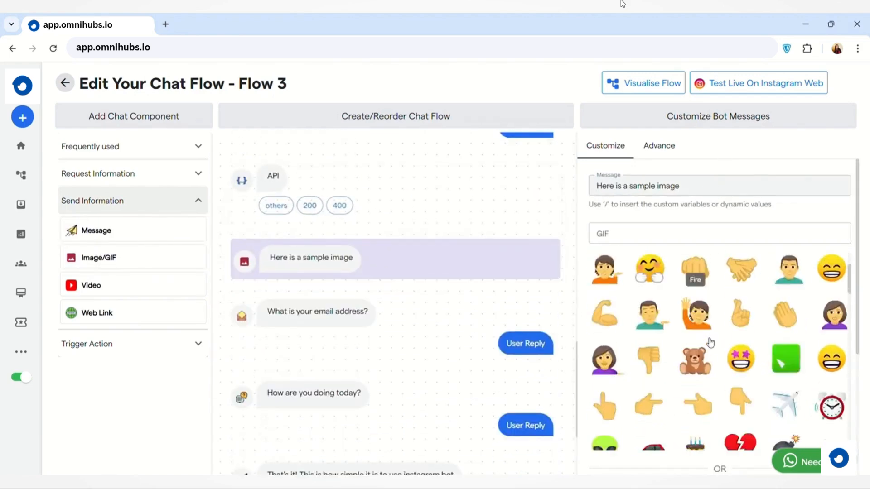
pyautogui.scroll(-10, 710, 343)
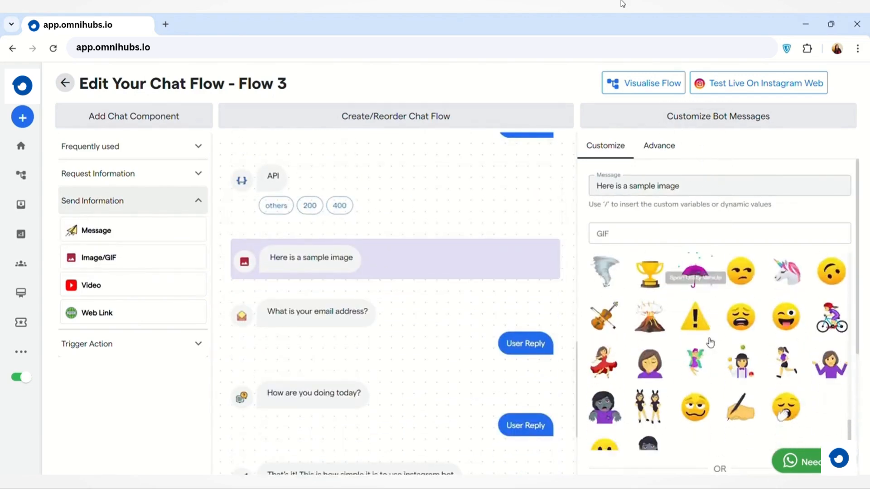
pyautogui.scroll(-5, 710, 343)
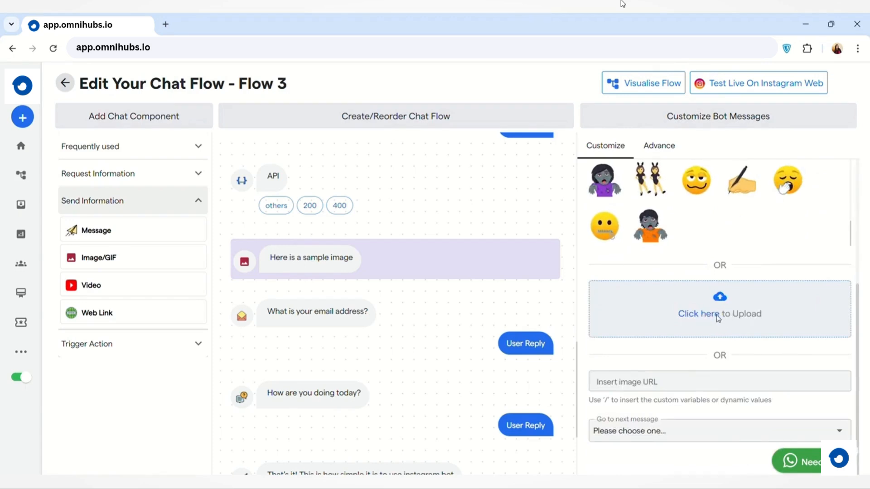
pyautogui.click(685, 383)
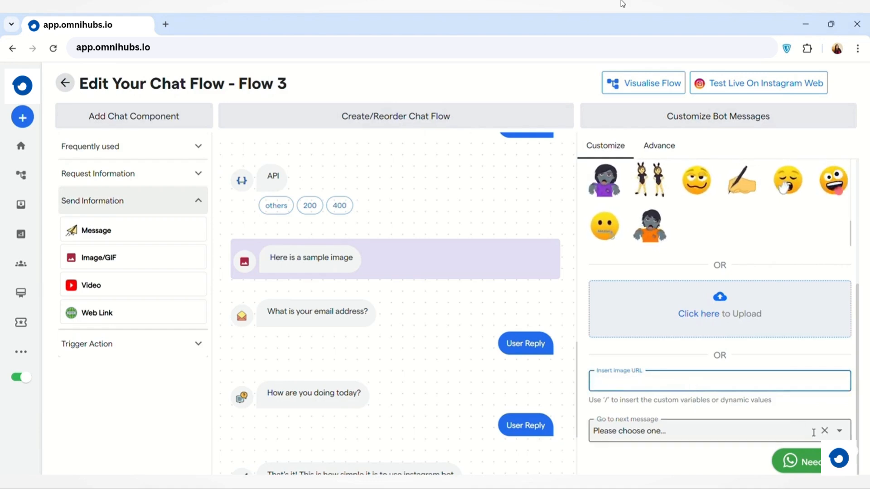
pyautogui.click(840, 431)
pyautogui.click(841, 431)
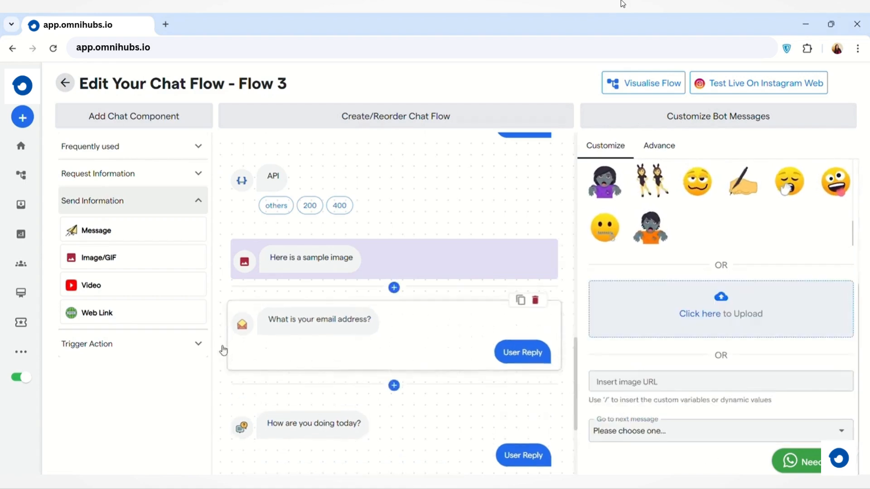
# Add a Video component after the sample image, followed by a Web Link component with its next message set to "Please provide a location".
pyautogui.click(134, 294)
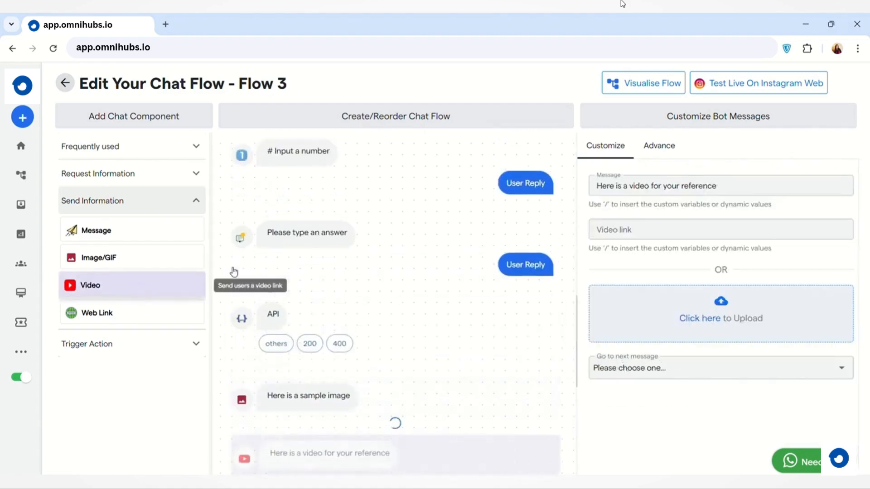
pyautogui.click(727, 232)
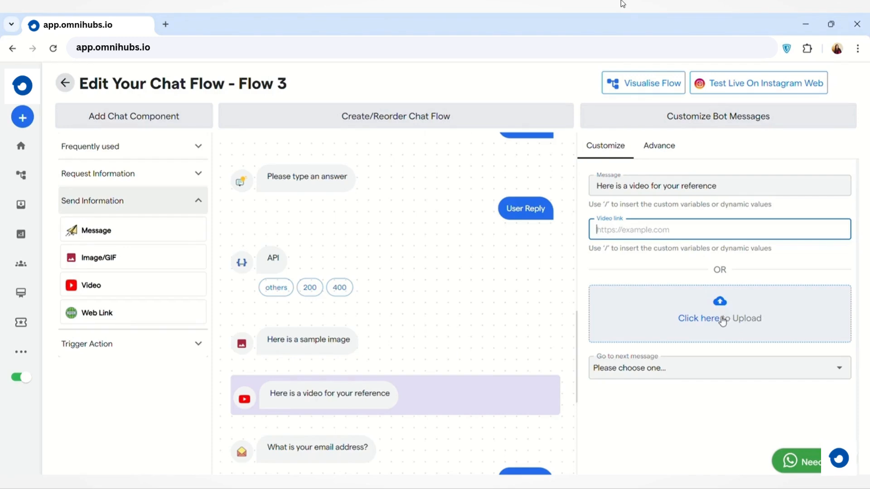
pyautogui.click(110, 312)
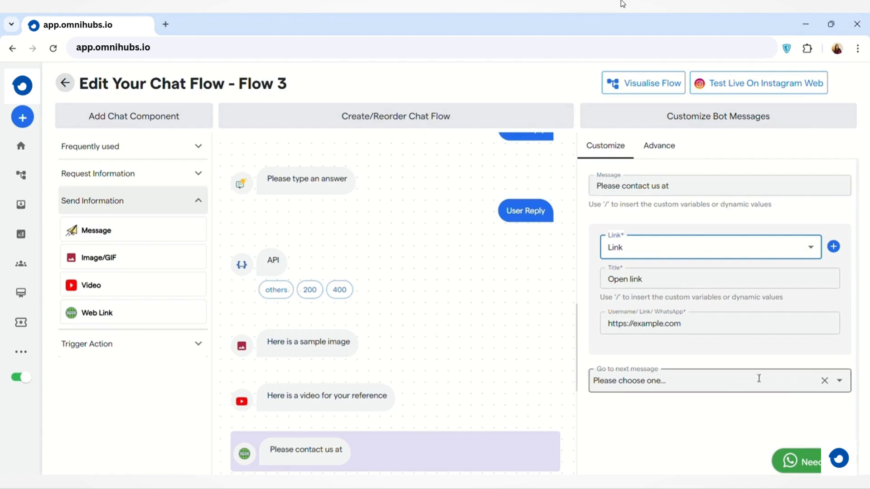
pyautogui.click(844, 387)
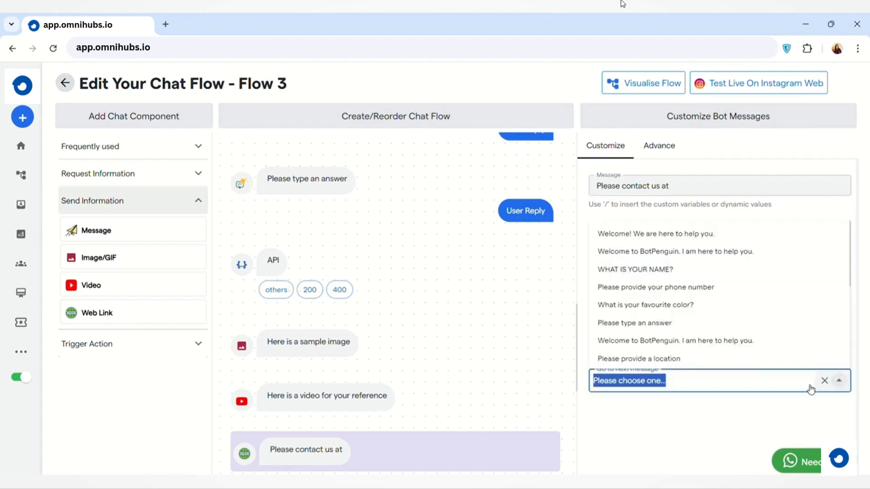
pyautogui.click(733, 358)
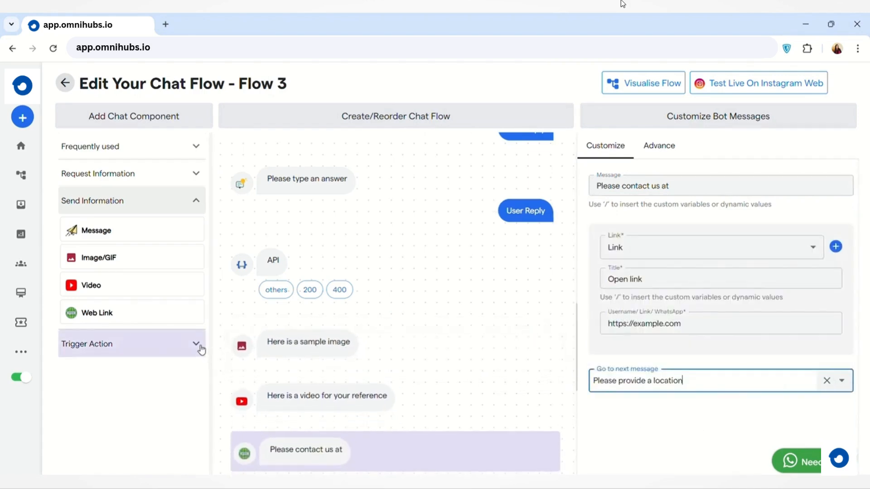
# Add a Live Chat component and a Chat GPT component after the web link message.
pyautogui.click(181, 346)
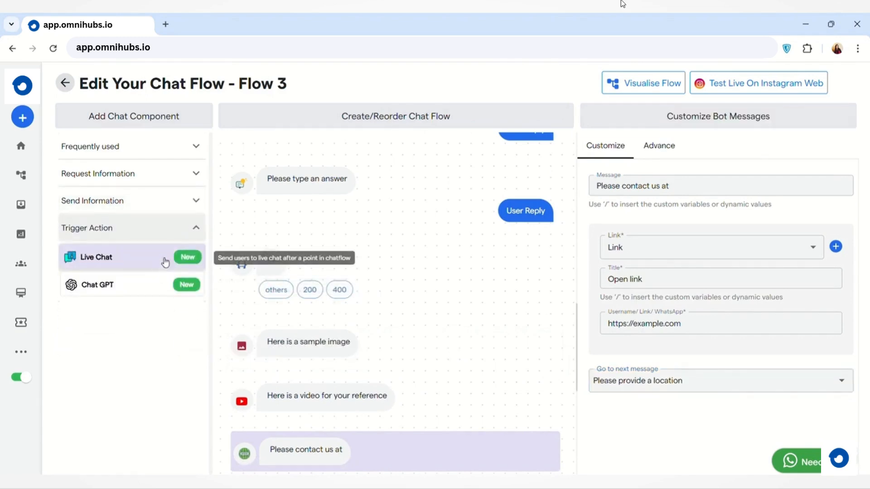
pyautogui.click(165, 263)
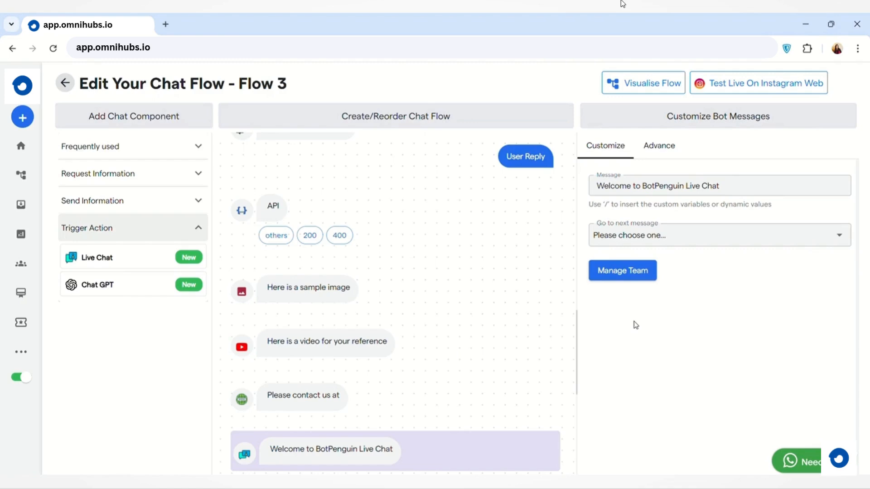
pyautogui.click(168, 291)
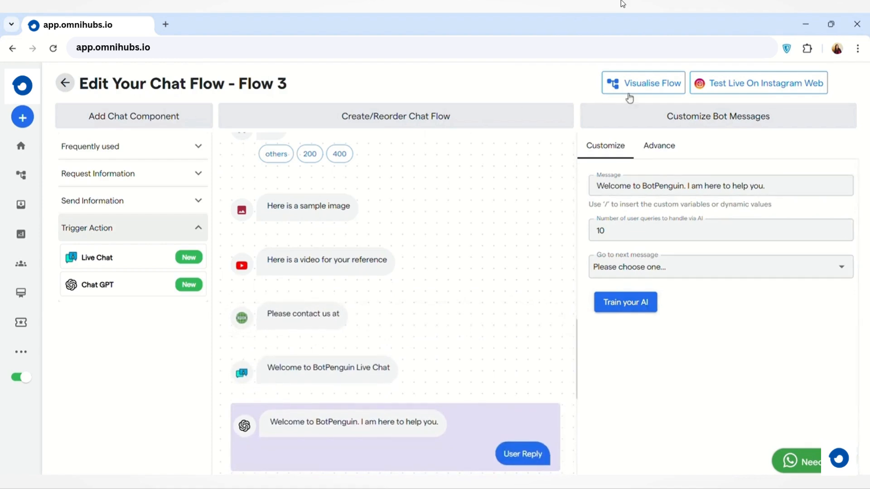
# Switch to the visual flow view and look over the components available to add.
pyautogui.click(655, 89)
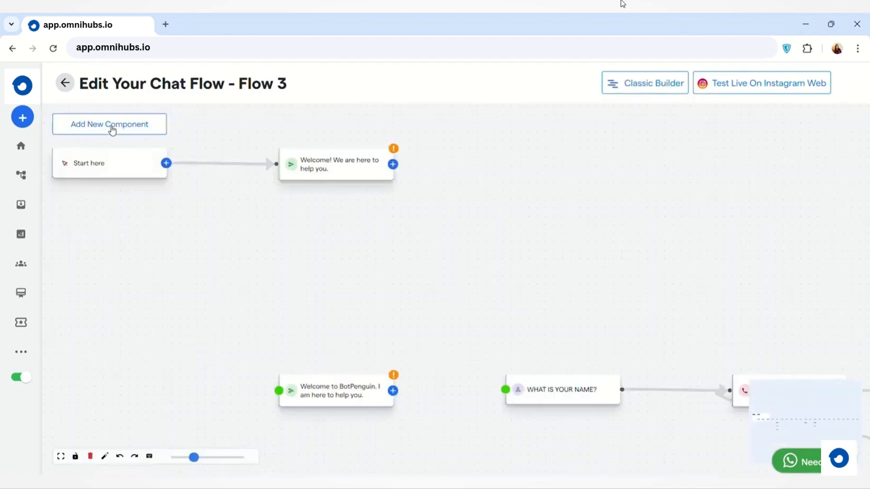
pyautogui.click(113, 131)
pyautogui.scroll(-3, 409, 308)
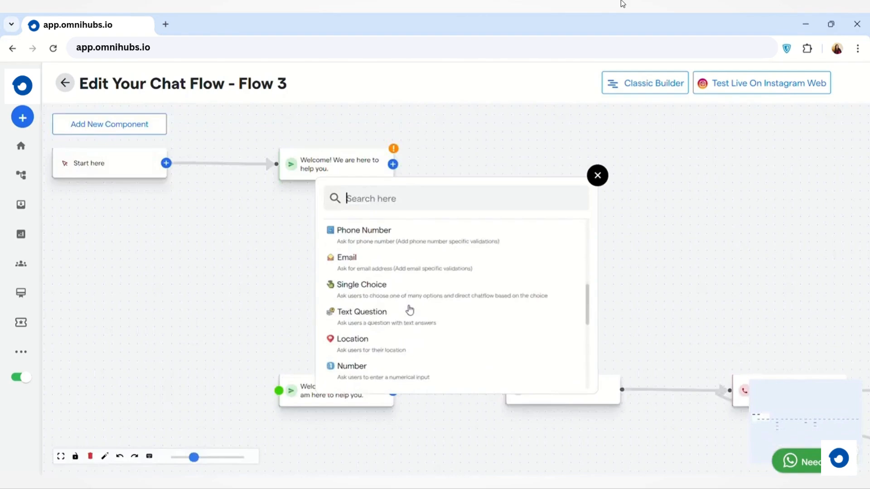
pyautogui.scroll(-5, 409, 309)
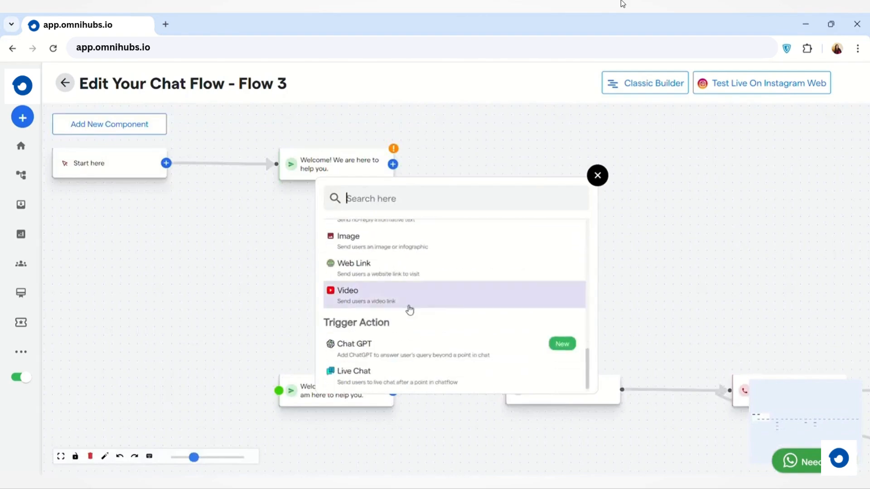
pyautogui.scroll(8, 410, 310)
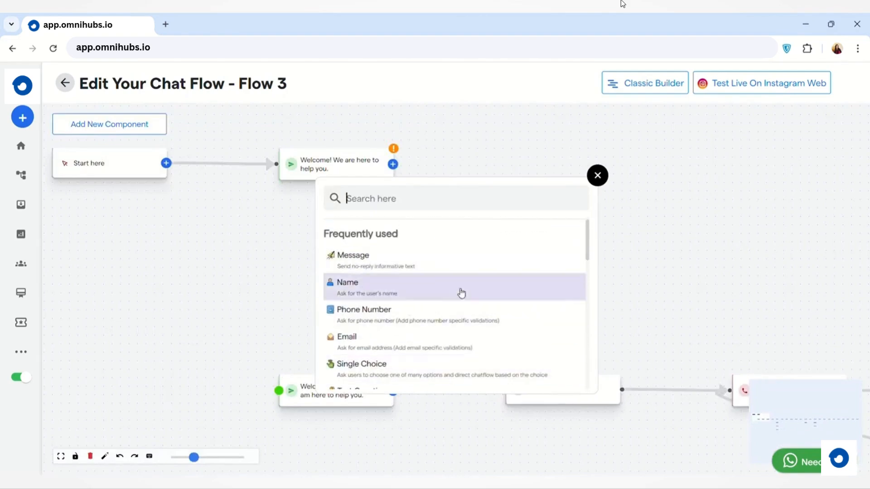
pyautogui.click(598, 175)
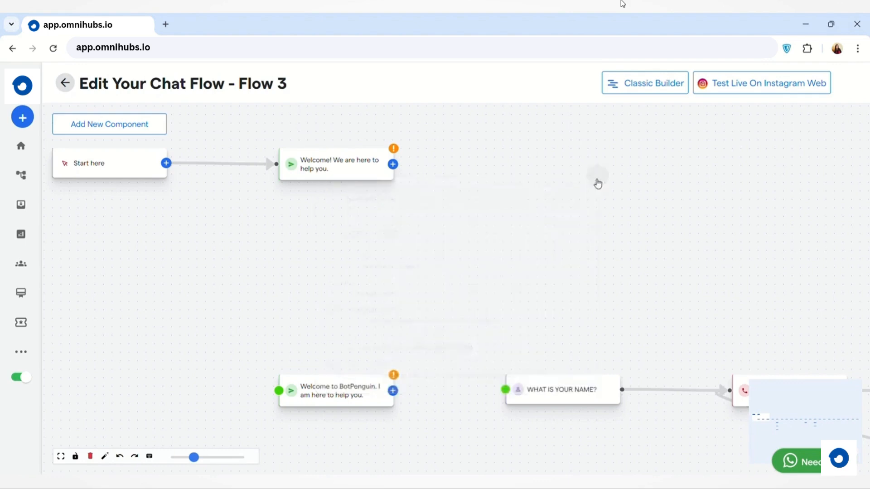
# Connect the "Welcome! We are here to help you." message to "WHAT IS YOUR NAME?" and return to the classic builder.
pyautogui.moveTo(397, 167); pyautogui.dragTo(519, 396)
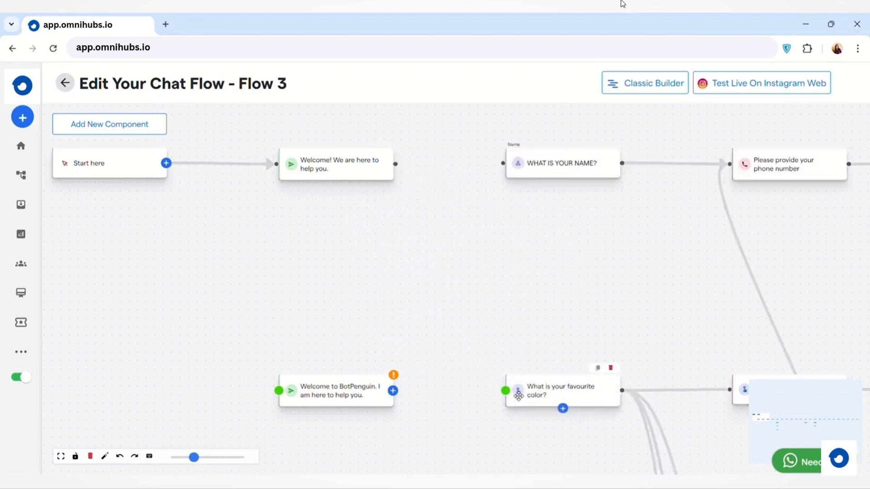
pyautogui.scroll(-1, 589, 291)
pyautogui.hscroll(3, 589, 292)
pyautogui.hscroll(1, 589, 292)
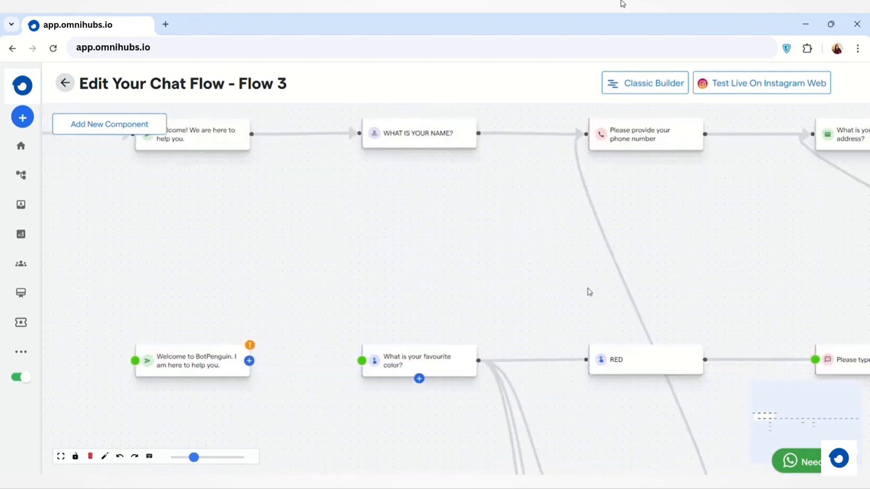
pyautogui.scroll(-2, 589, 292)
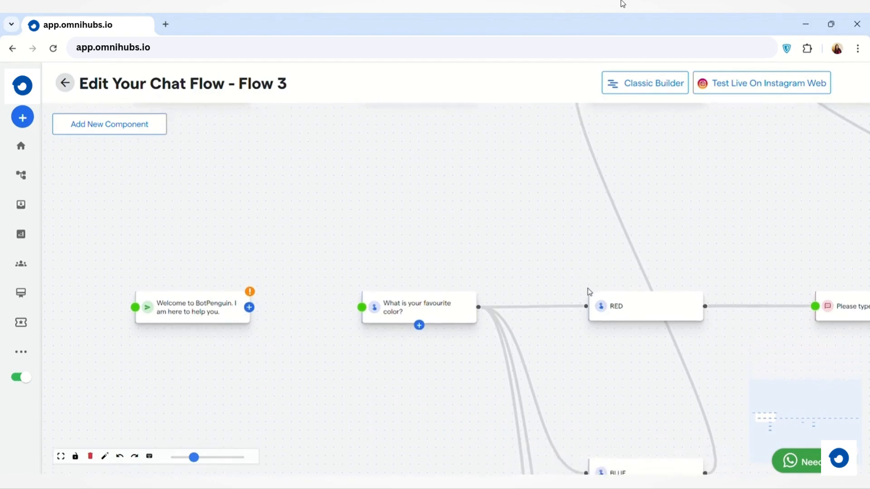
pyautogui.scroll(3, 589, 292)
pyautogui.hscroll(2, 589, 291)
pyautogui.hscroll(3, 589, 292)
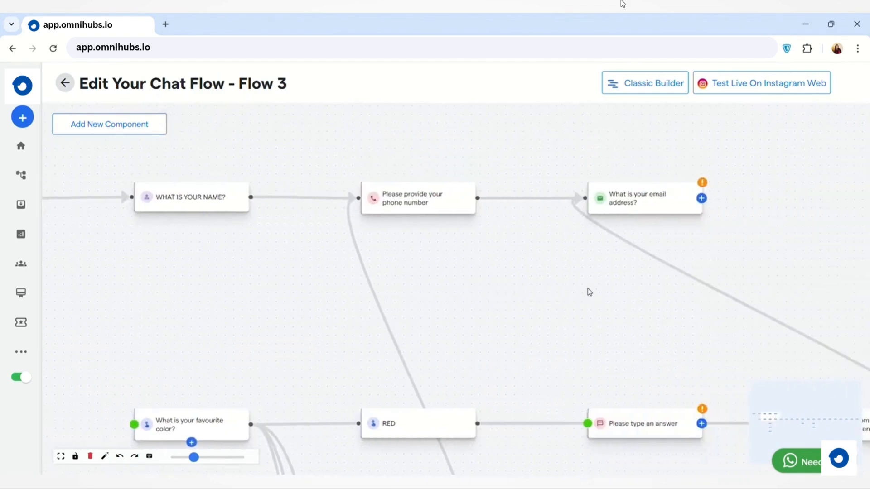
pyautogui.click(641, 84)
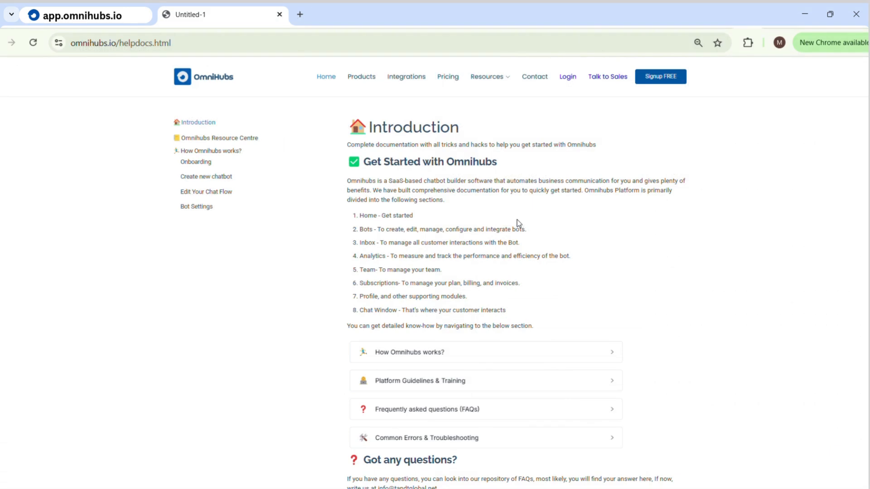
# Switch to the Omnihubs help documentation page and look over its Get Started section and help topics.
pyautogui.scroll(-3, 517, 219)
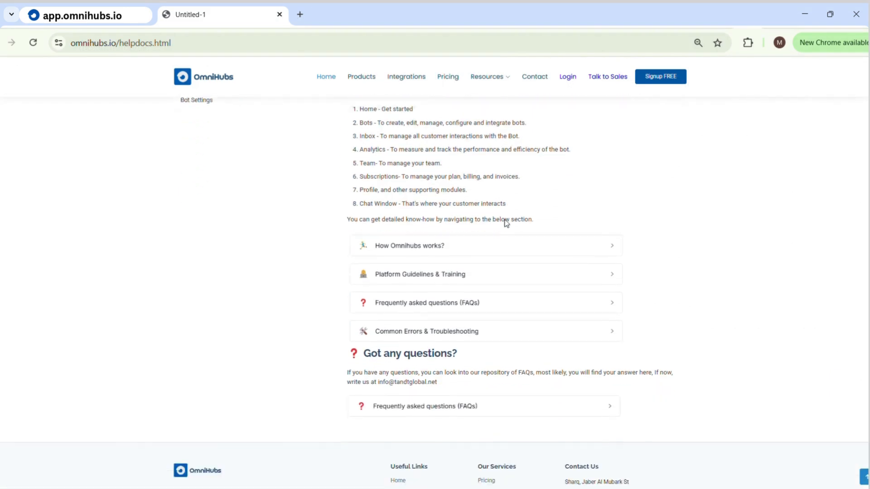
pyautogui.scroll(-3, 506, 223)
pyautogui.scroll(4, 505, 223)
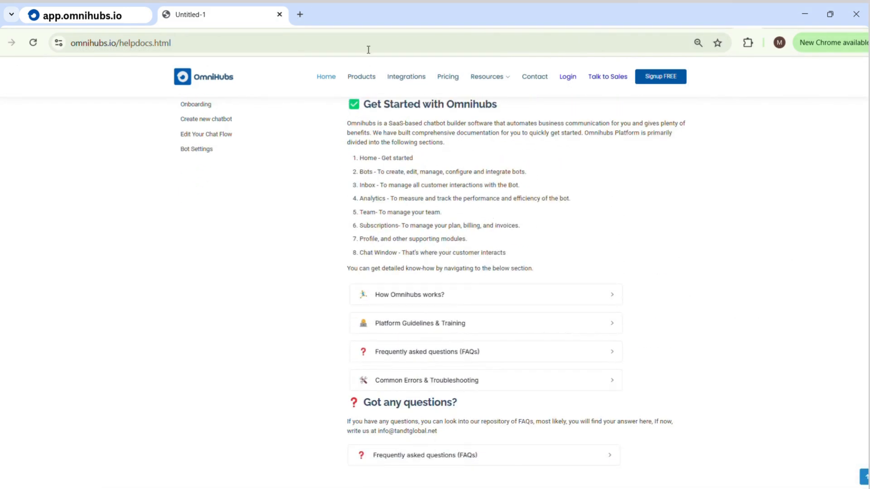
pyautogui.scroll(2, 521, 218)
pyautogui.scroll(-1, 517, 219)
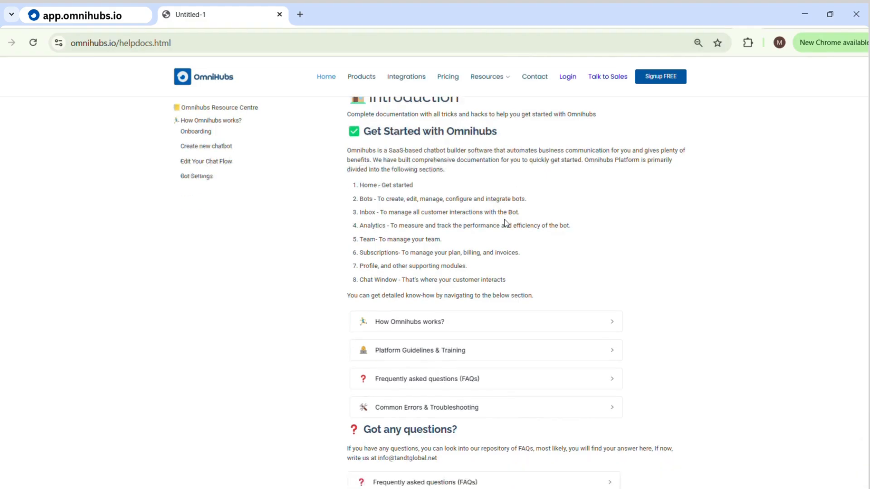